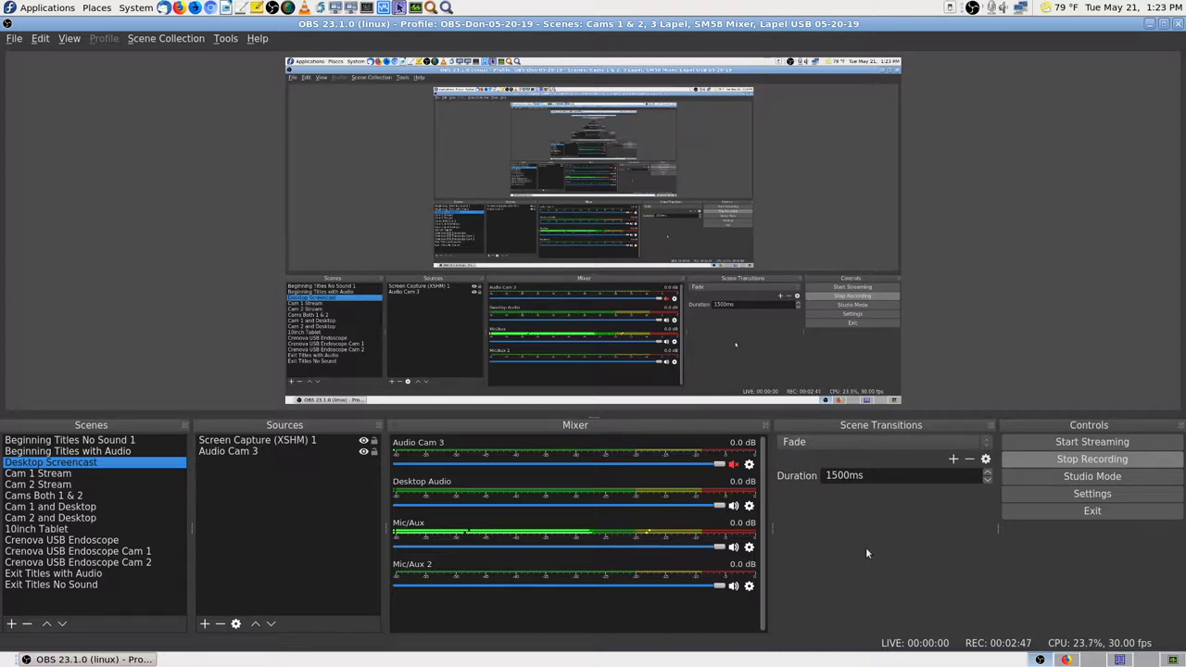
Review the input and output devices and connectors in the system Sound Preferences, then close them
{"action": "left_click", "coordinate": [994, 13]}
{"action": "left_click", "coordinate": [998, 41]}
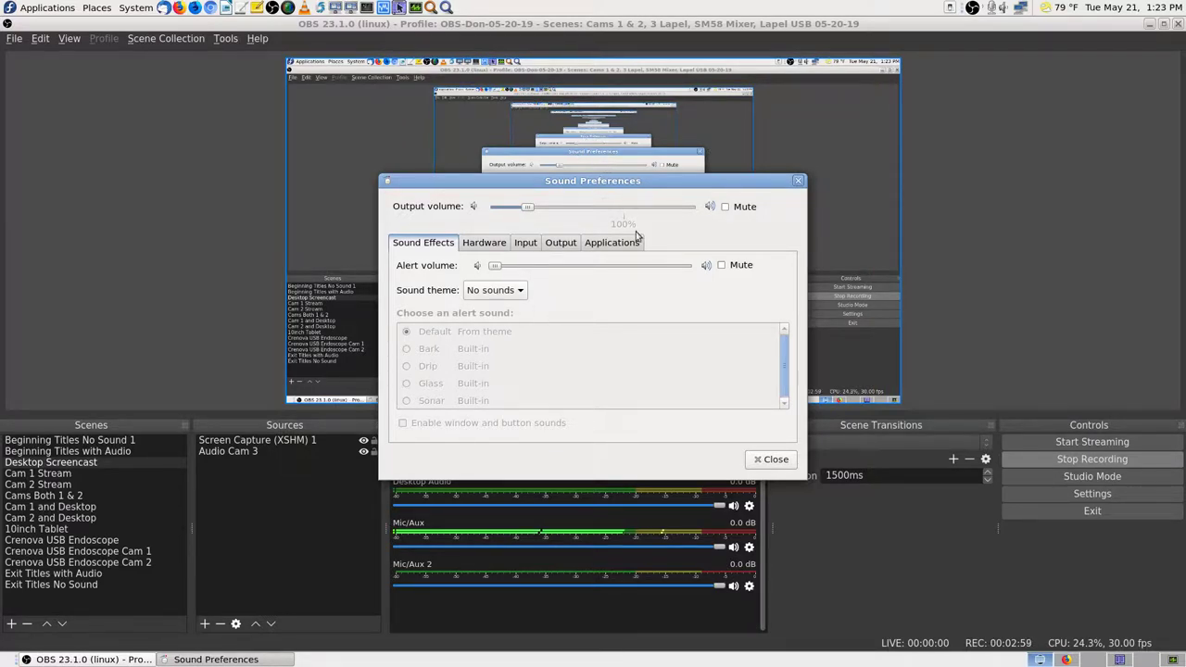
{"action": "left_click", "coordinate": [526, 243]}
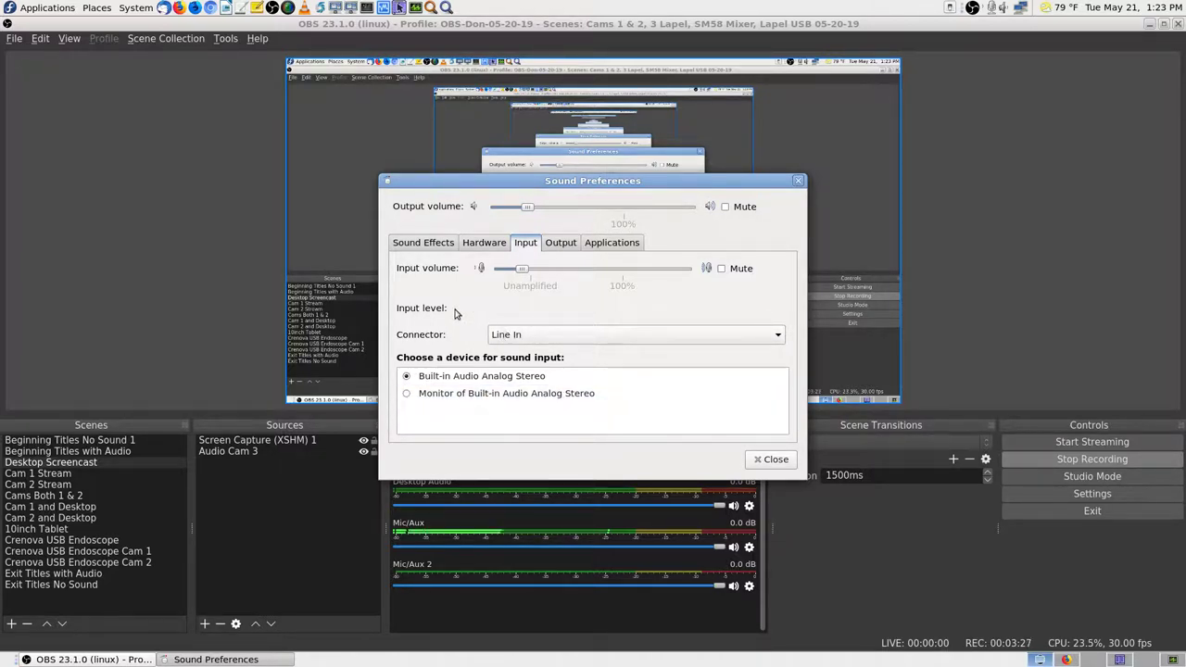
{"action": "left_click", "coordinate": [561, 242]}
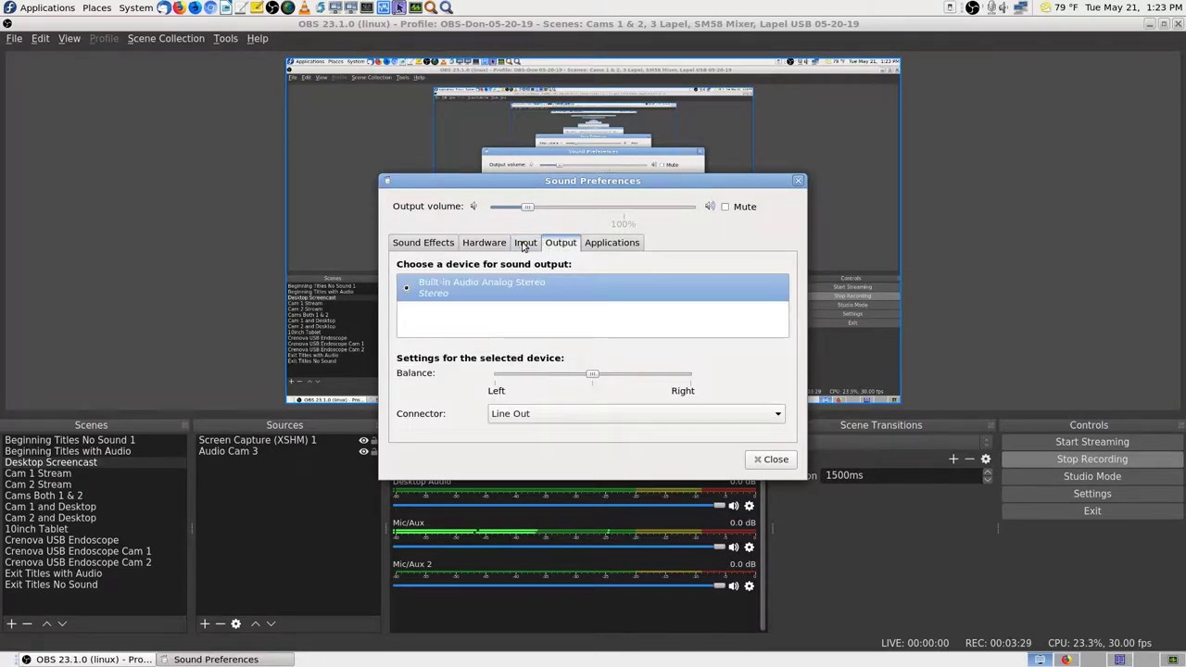
{"action": "left_click", "coordinate": [524, 244]}
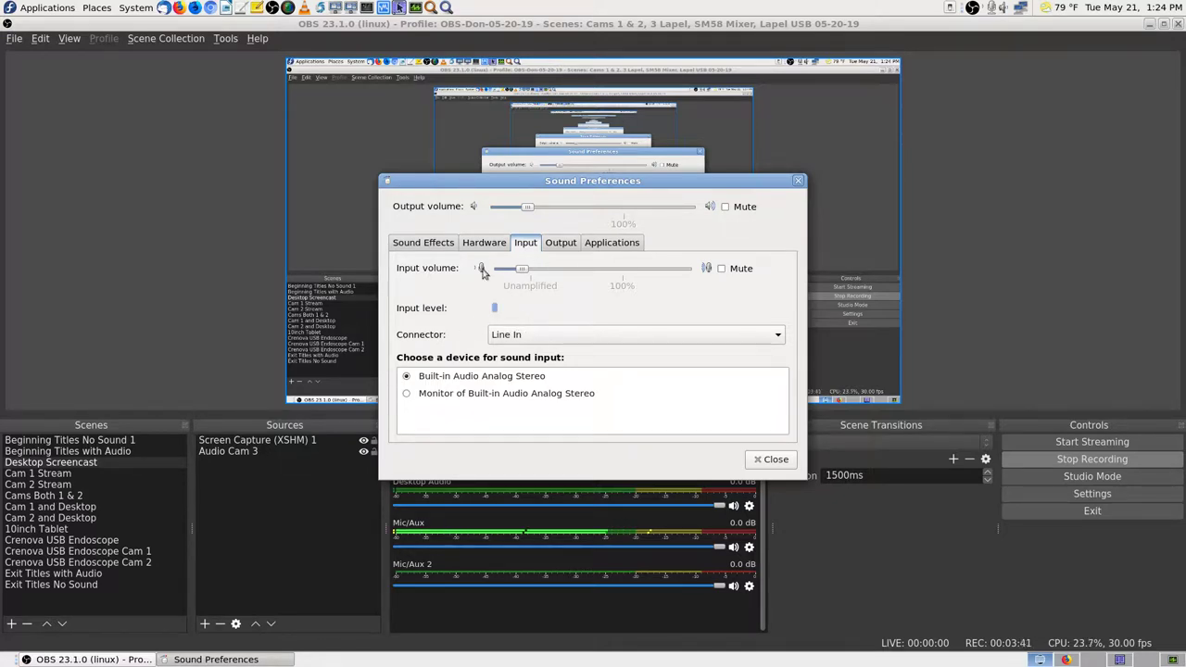
{"action": "left_click", "coordinate": [785, 462]}
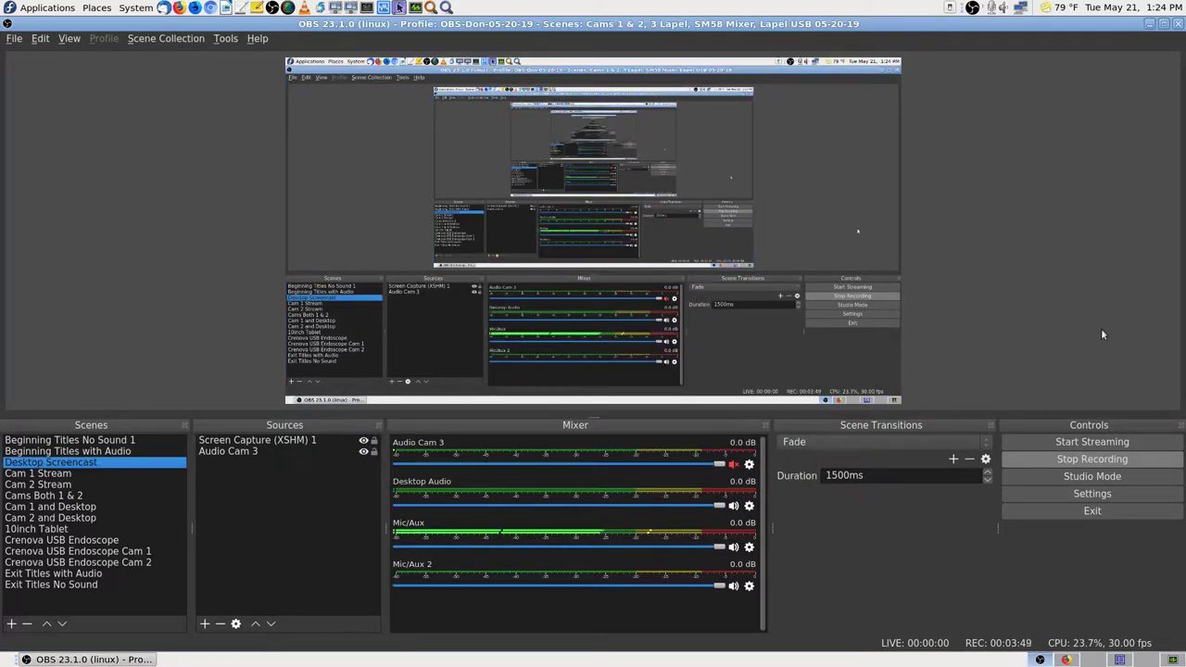
Open the Advanced Audio Properties for the mixer and widen the window to fit all six track columns
{"action": "left_click", "coordinate": [750, 466]}
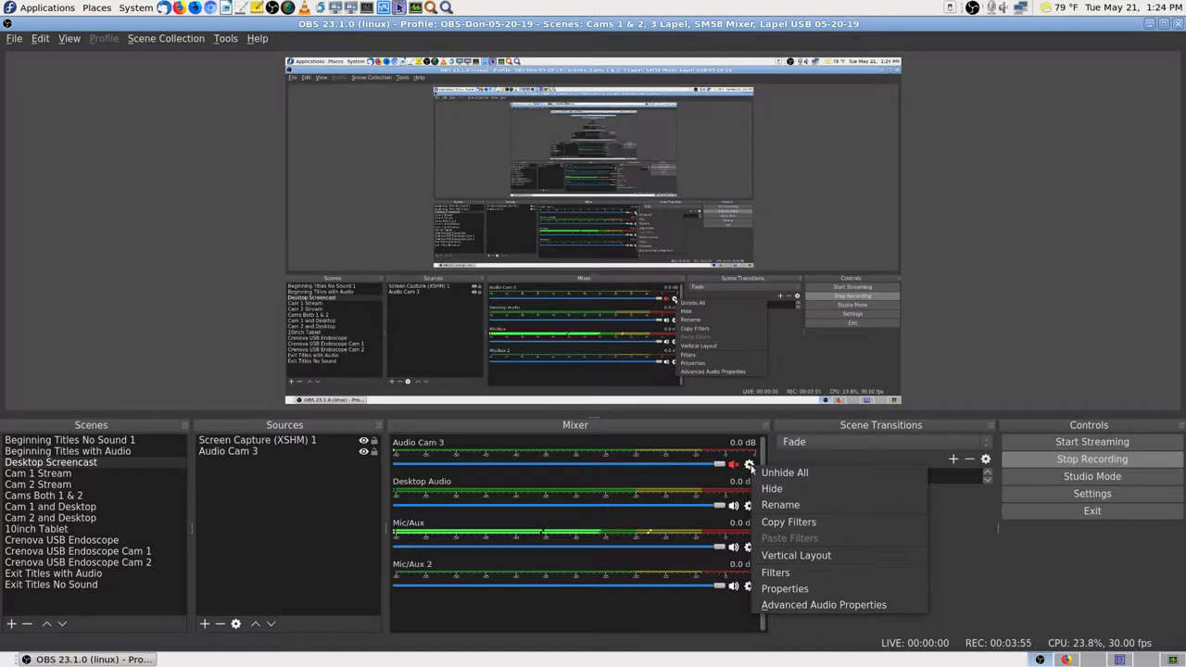
{"action": "left_click", "coordinate": [829, 604]}
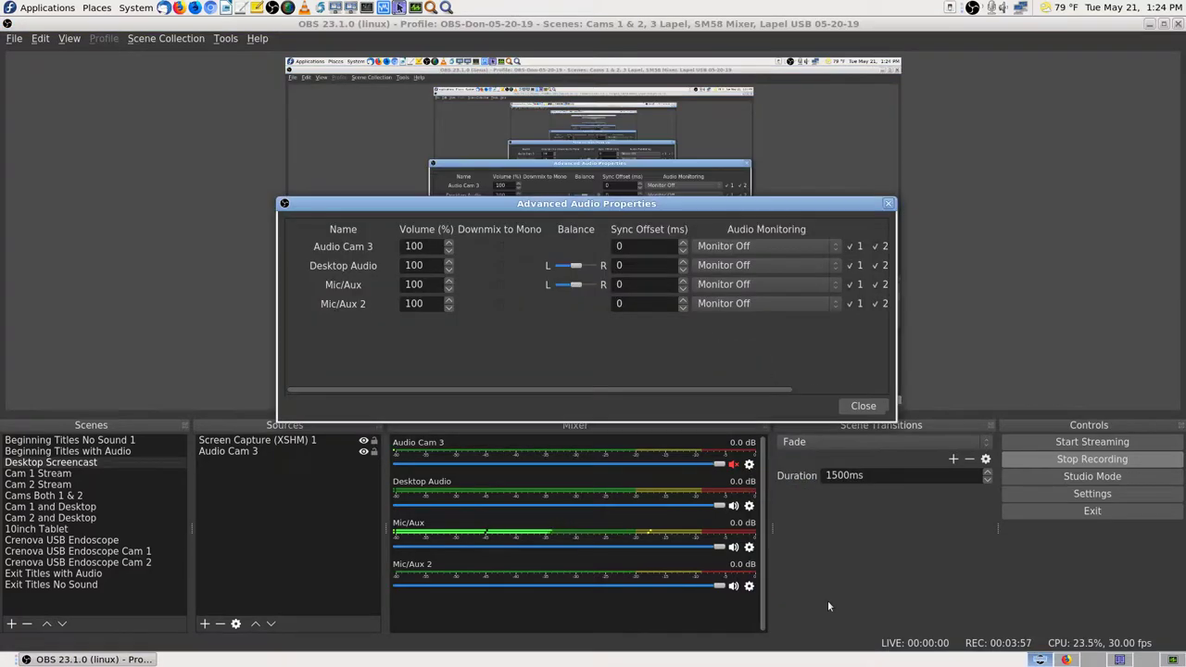
{"action": "left_click_drag", "start_coordinate": [755, 209], "coordinate": [745, 65]}
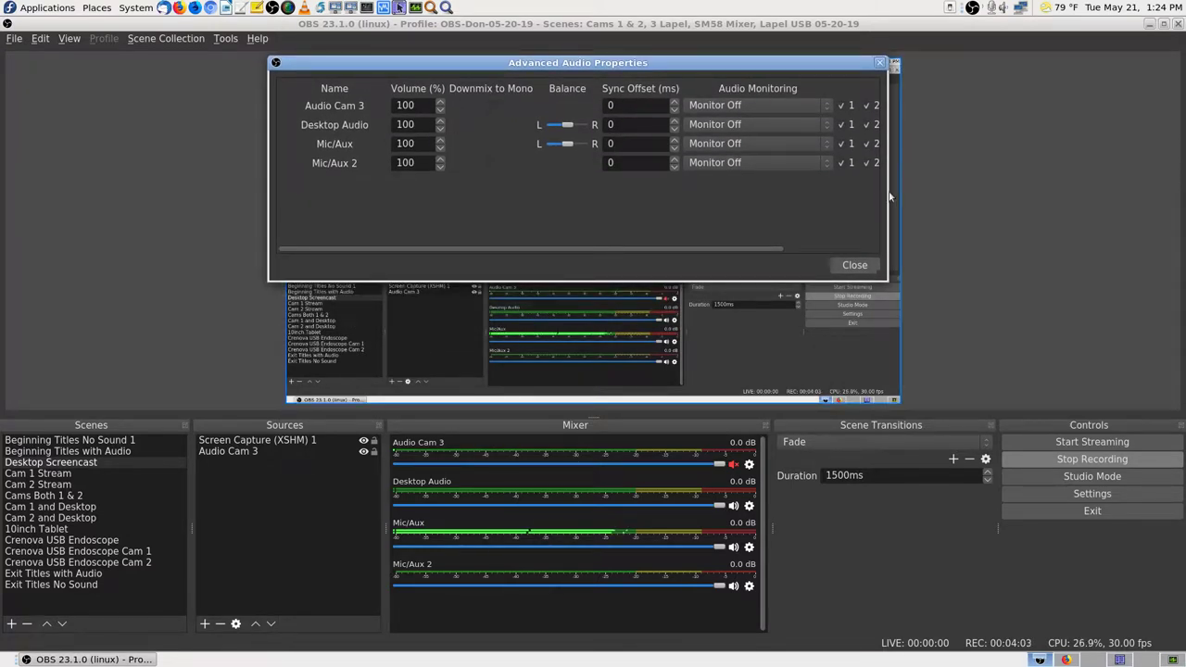
{"action": "left_click_drag", "start_coordinate": [835, 63], "coordinate": [992, 75]}
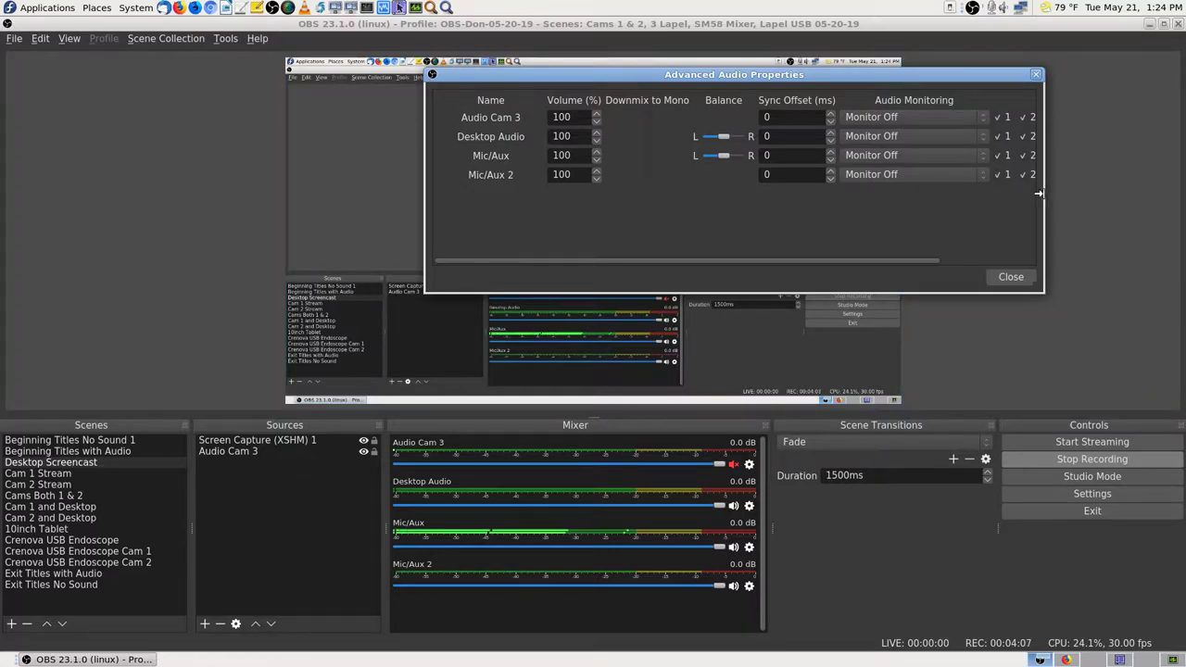
{"action": "left_click_drag", "start_coordinate": [1039, 193], "coordinate": [1164, 185]}
{"action": "mouse_move", "coordinate": [824, 73]}
{"action": "left_mouse_down"}
{"action": "mouse_move", "coordinate": [869, 54]}
{"action": "mouse_move", "coordinate": [846, 66]}
{"action": "left_mouse_up"}
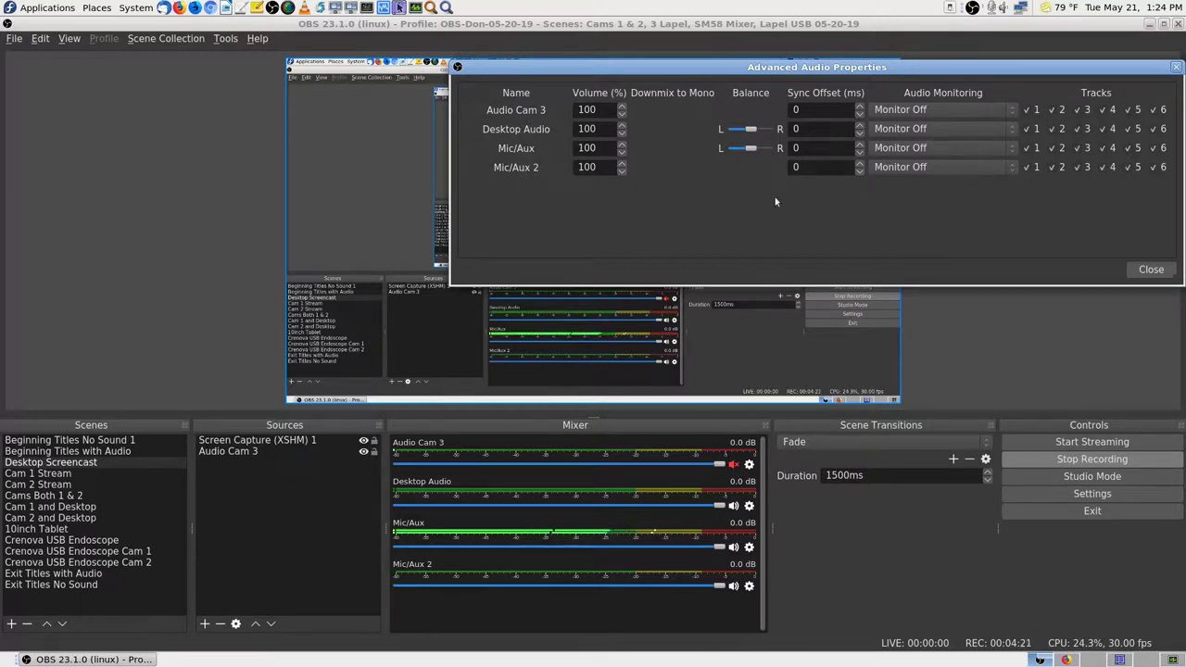
Switch the active microphone from Mic/Aux to Audio Cam 3 with Desktop Audio muted, and set Audio Cam 3's monitoring to Monitor and Output
{"action": "key", "text": "F1"}
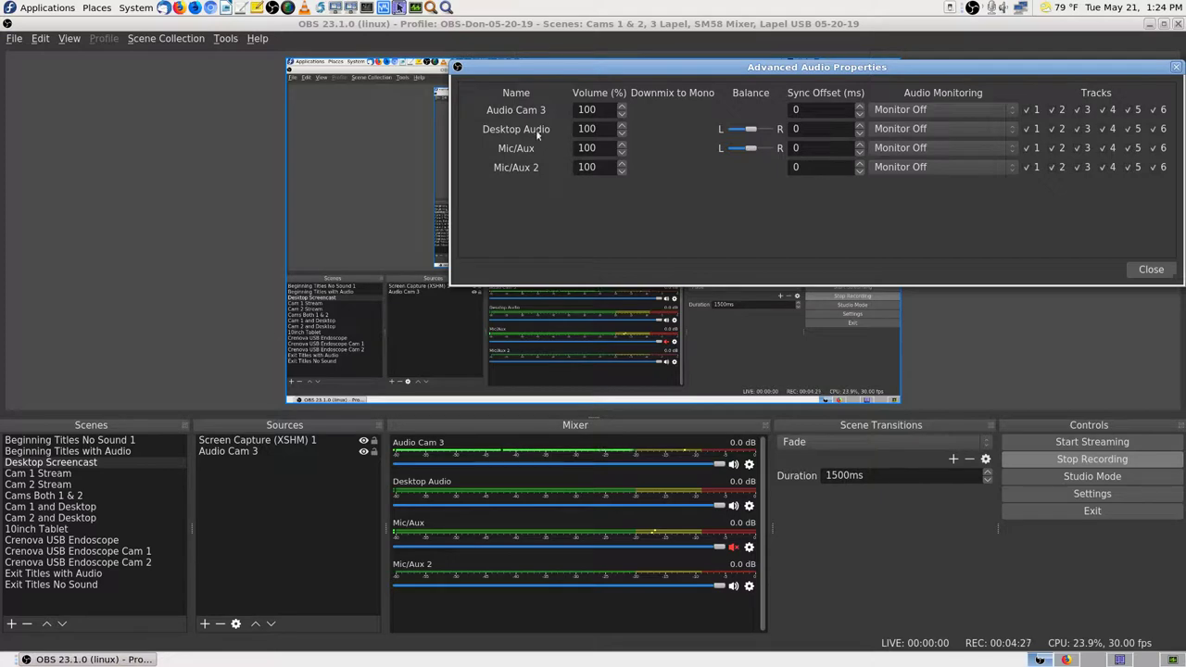
{"action": "left_click", "coordinate": [978, 112]}
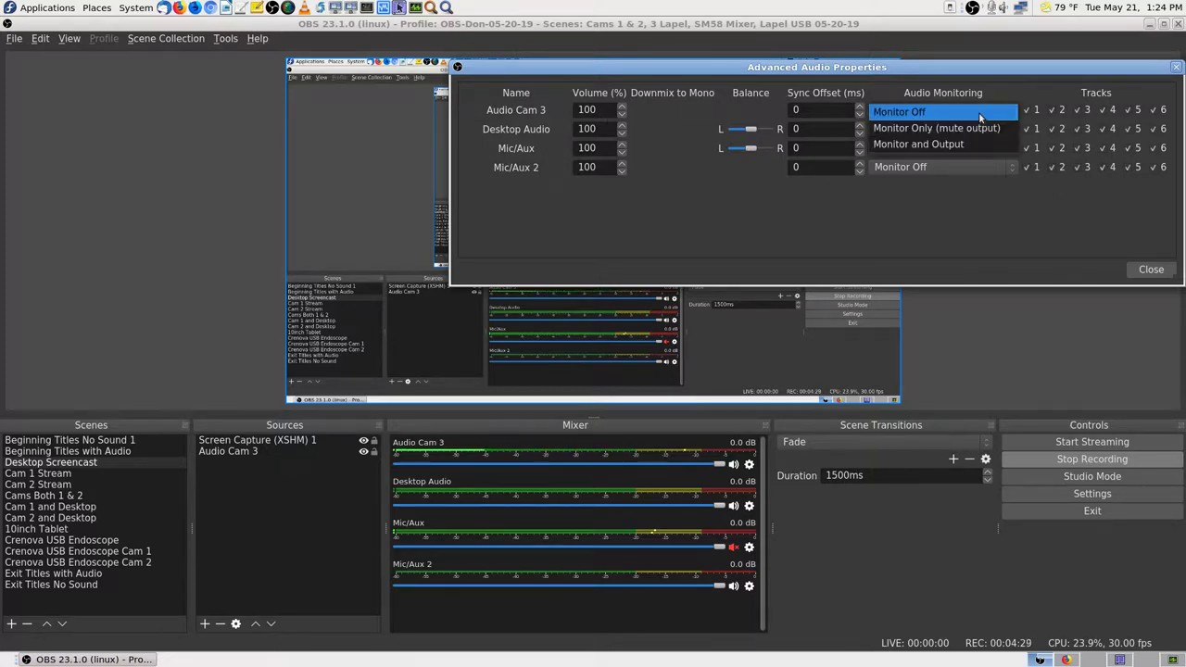
{"action": "left_click", "coordinate": [983, 141]}
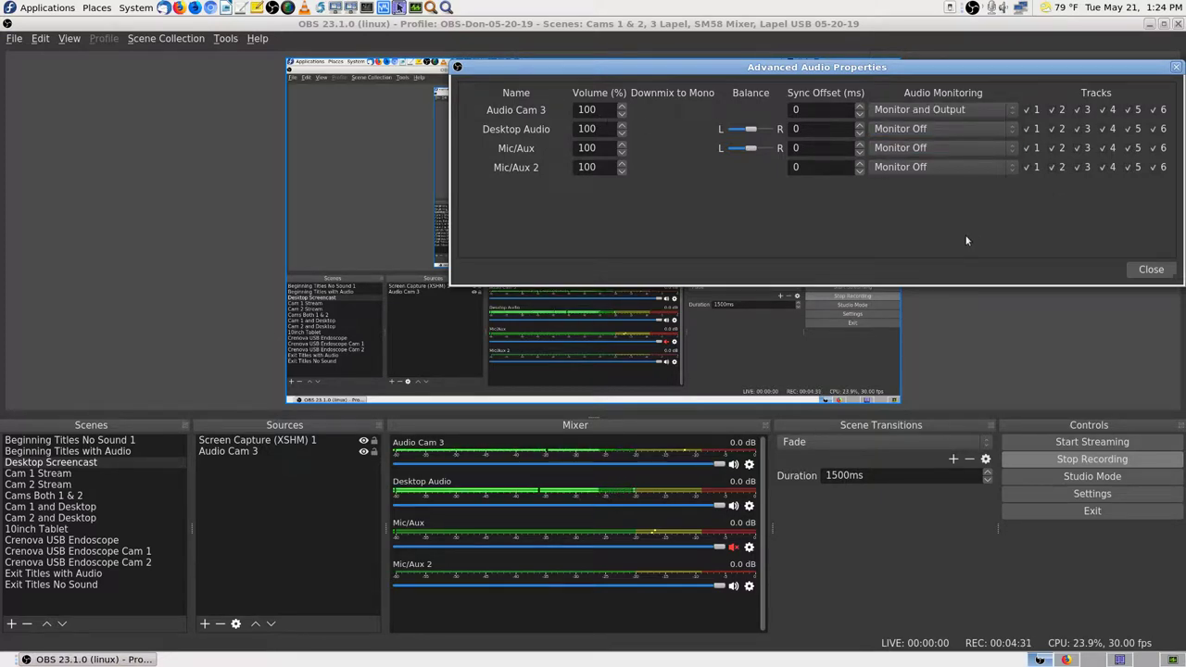
{"action": "left_click", "coordinate": [733, 506]}
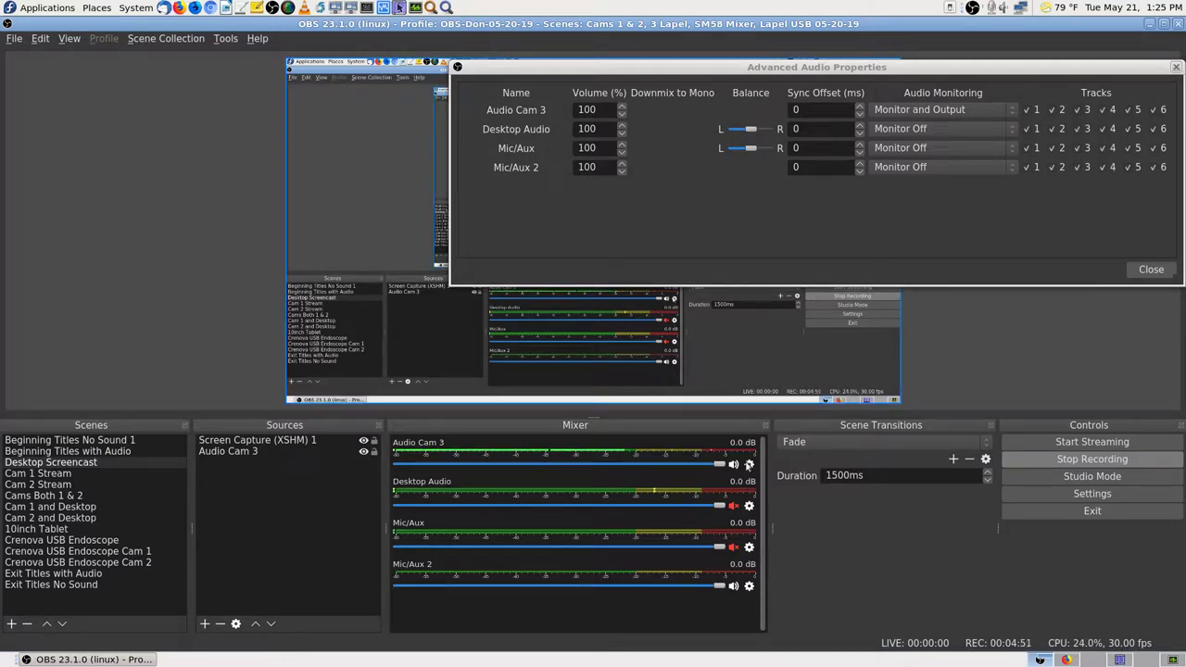
{"action": "left_click", "coordinate": [748, 463]}
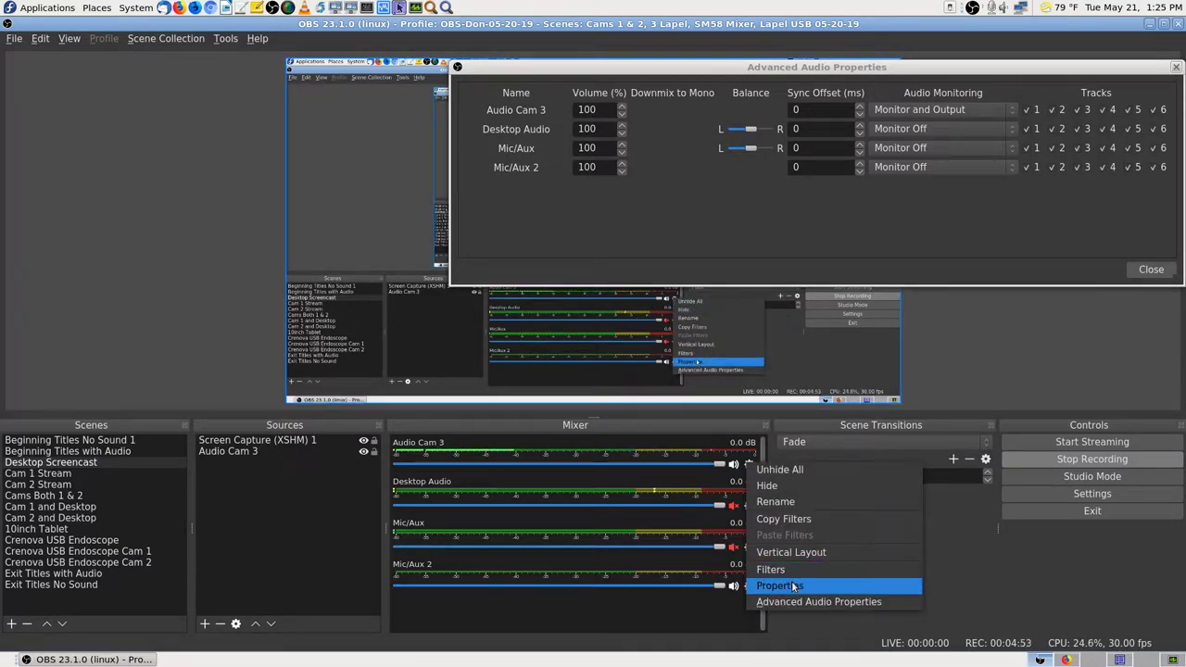
{"action": "left_click", "coordinate": [793, 586]}
{"action": "left_click_drag", "start_coordinate": [647, 140], "coordinate": [281, 26]}
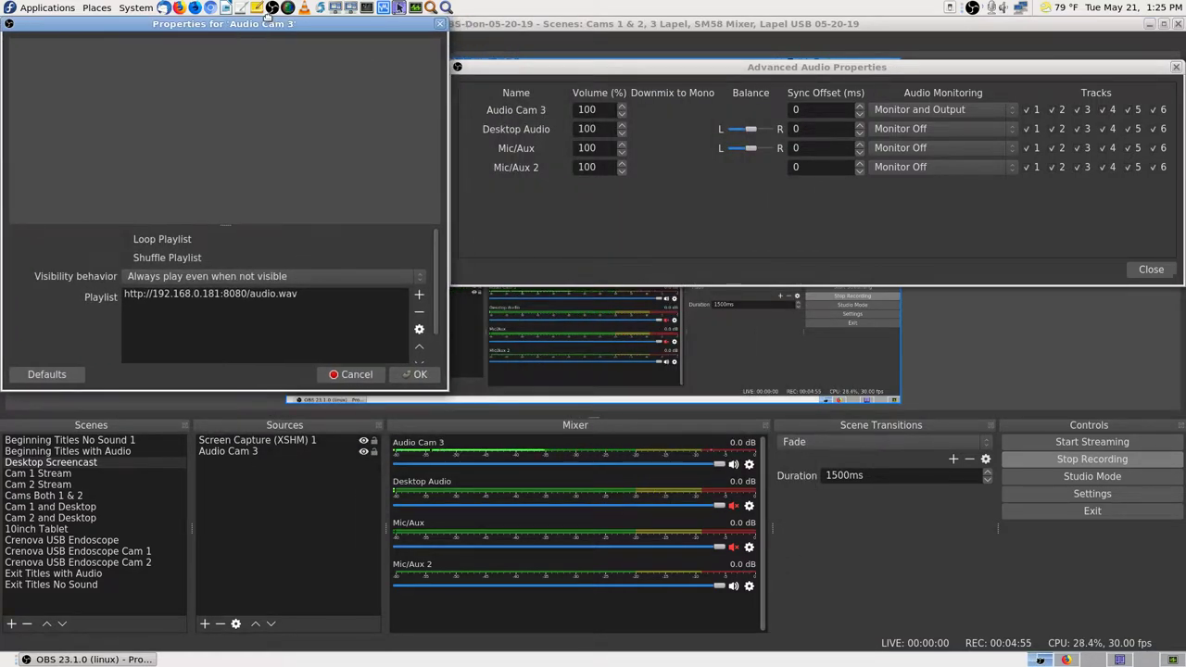
{"action": "left_click", "coordinate": [363, 374]}
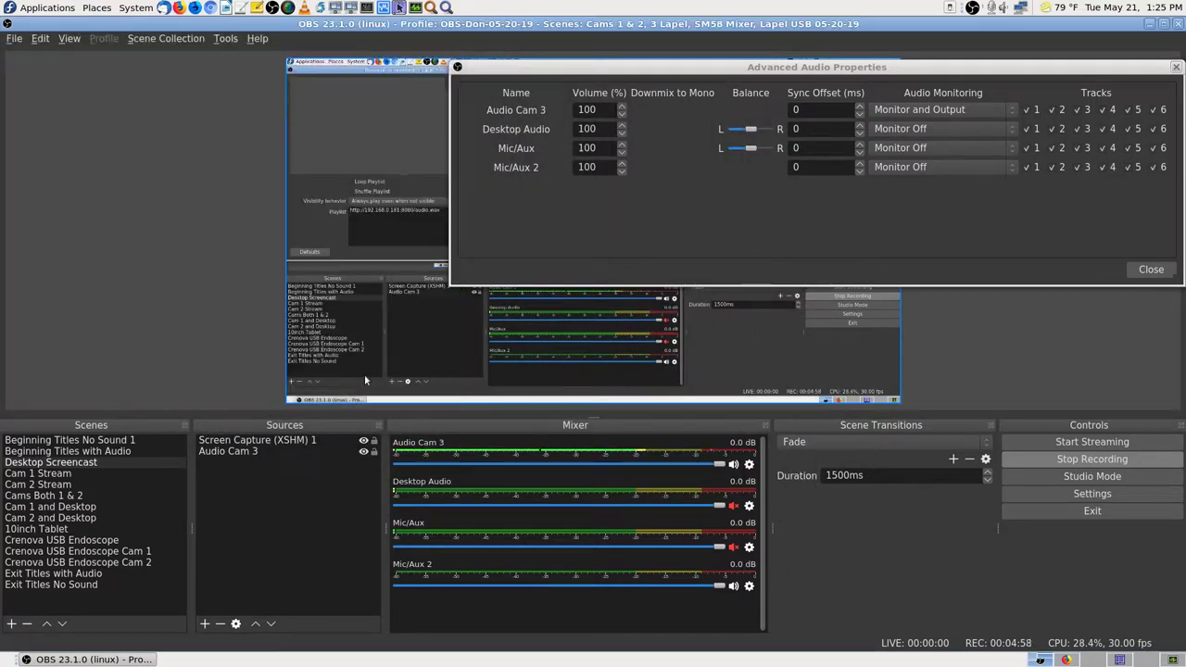
Set the Gain filter of the Audio Cam 3 source to 15 dB and close its filters
{"action": "left_click", "coordinate": [216, 453]}
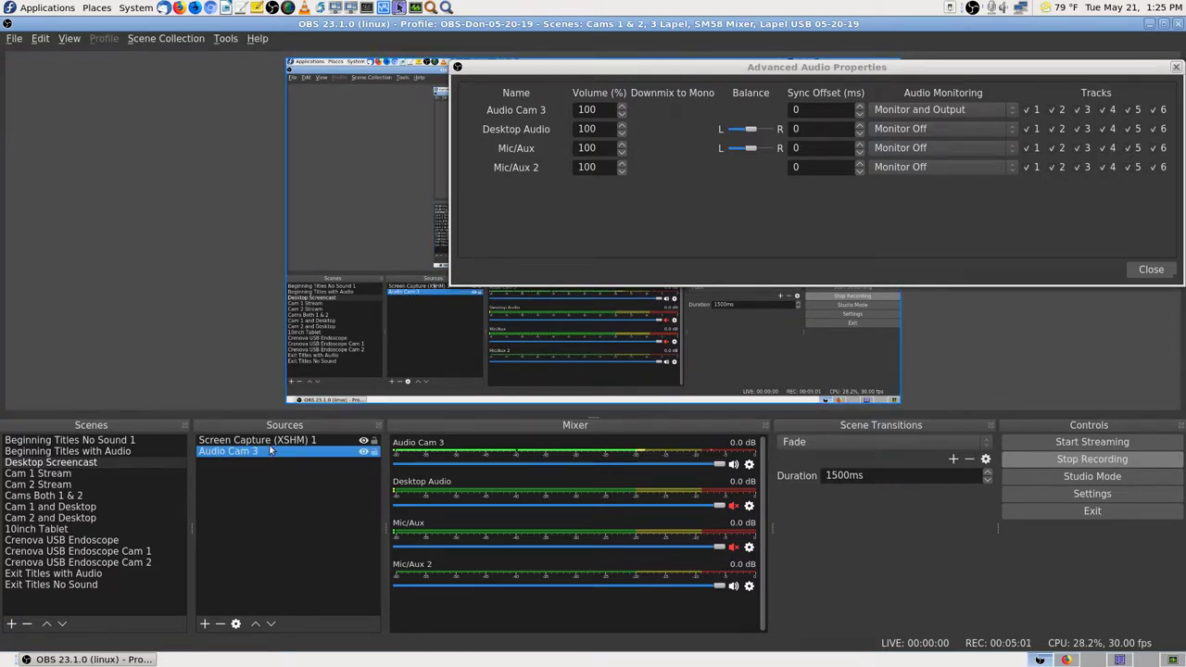
{"action": "right_click", "coordinate": [254, 454]}
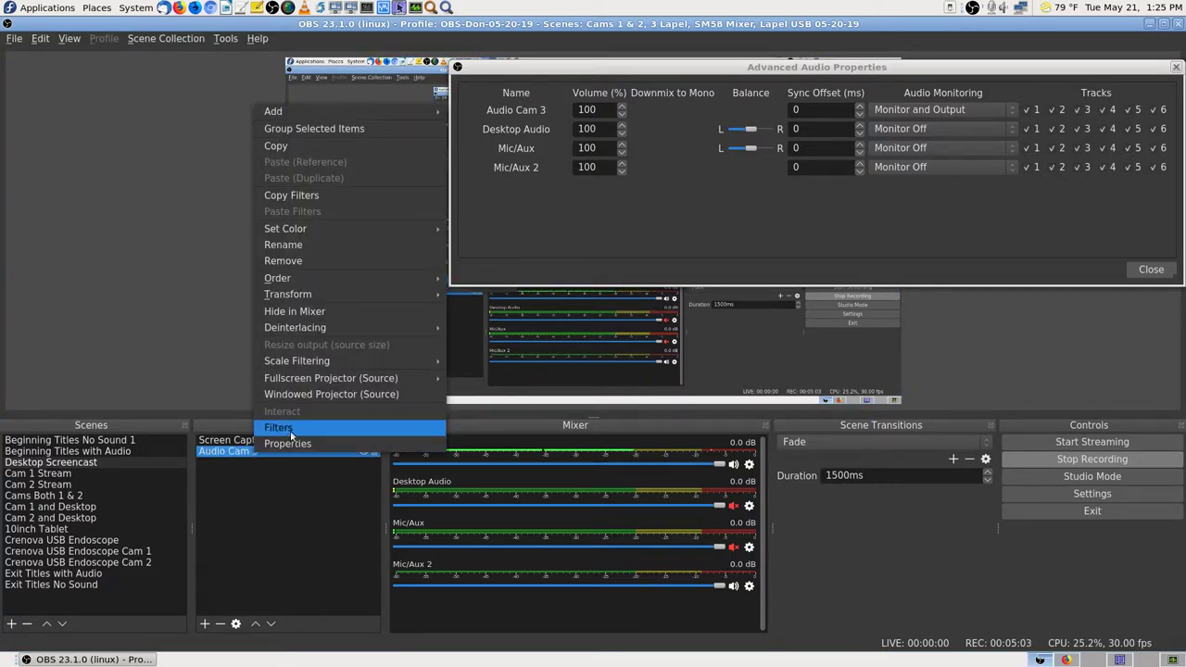
{"action": "left_click", "coordinate": [278, 427]}
{"action": "left_click_drag", "start_coordinate": [674, 93], "coordinate": [351, 23]}
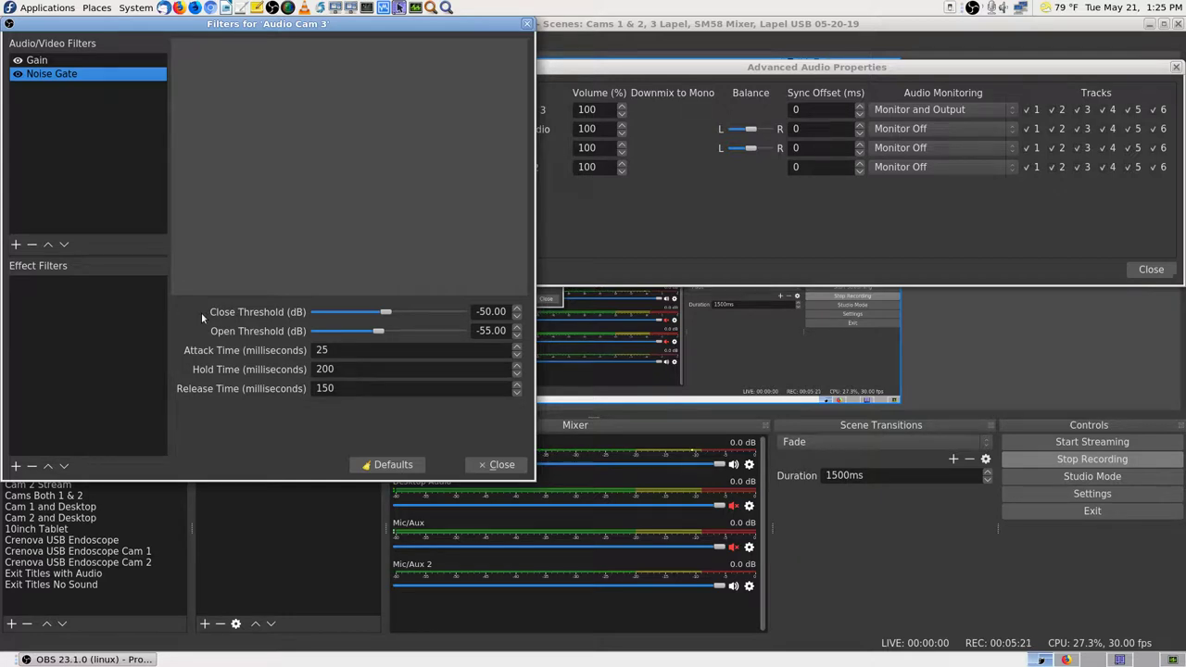
{"action": "key", "text": "XF86AudioLowerVolume"}
{"action": "left_click", "coordinate": [43, 60]}
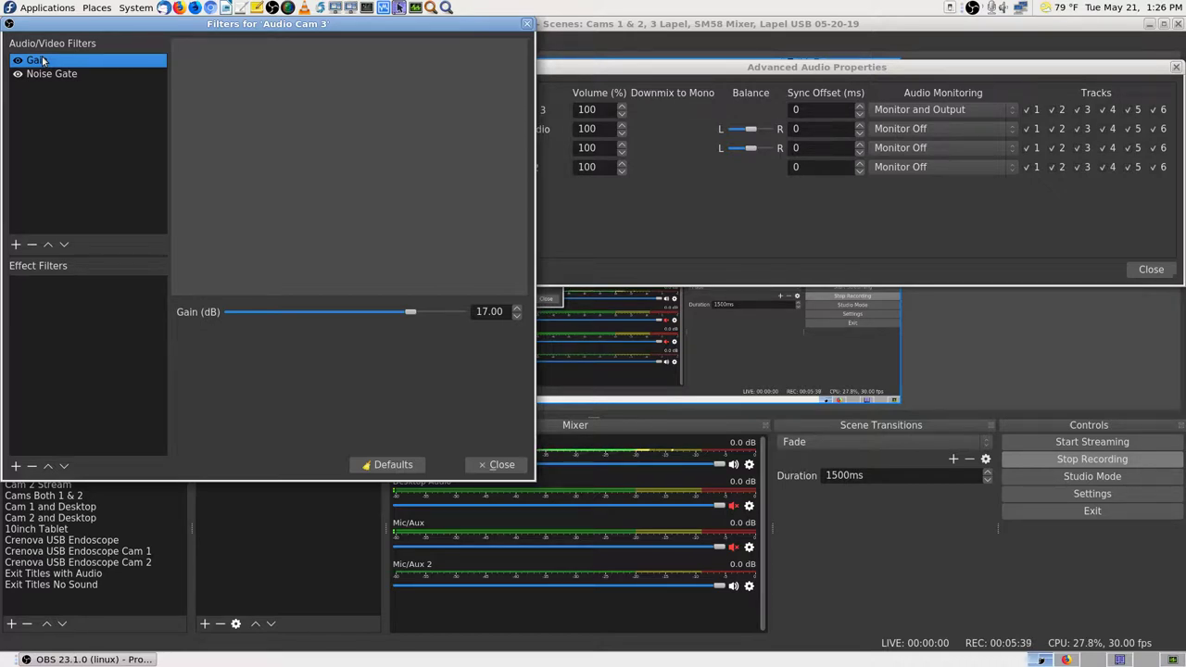
{"action": "left_click", "coordinate": [487, 313]}
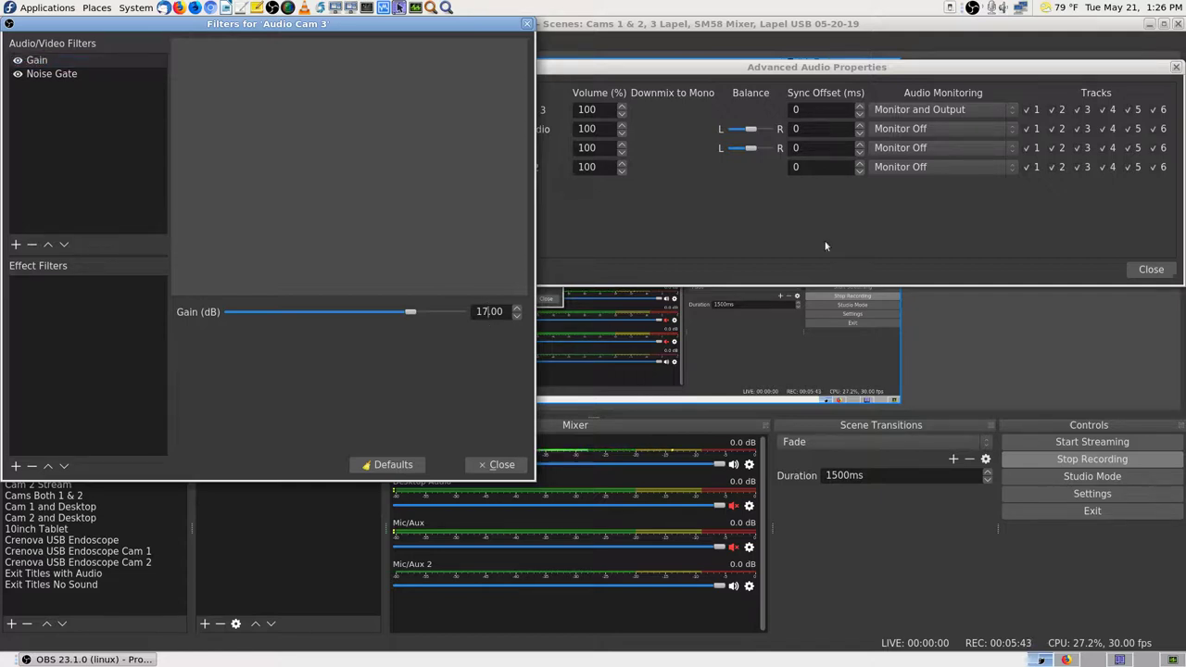
{"action": "key", "text": "BackSpace"}
{"action": "type", "text": "5"}
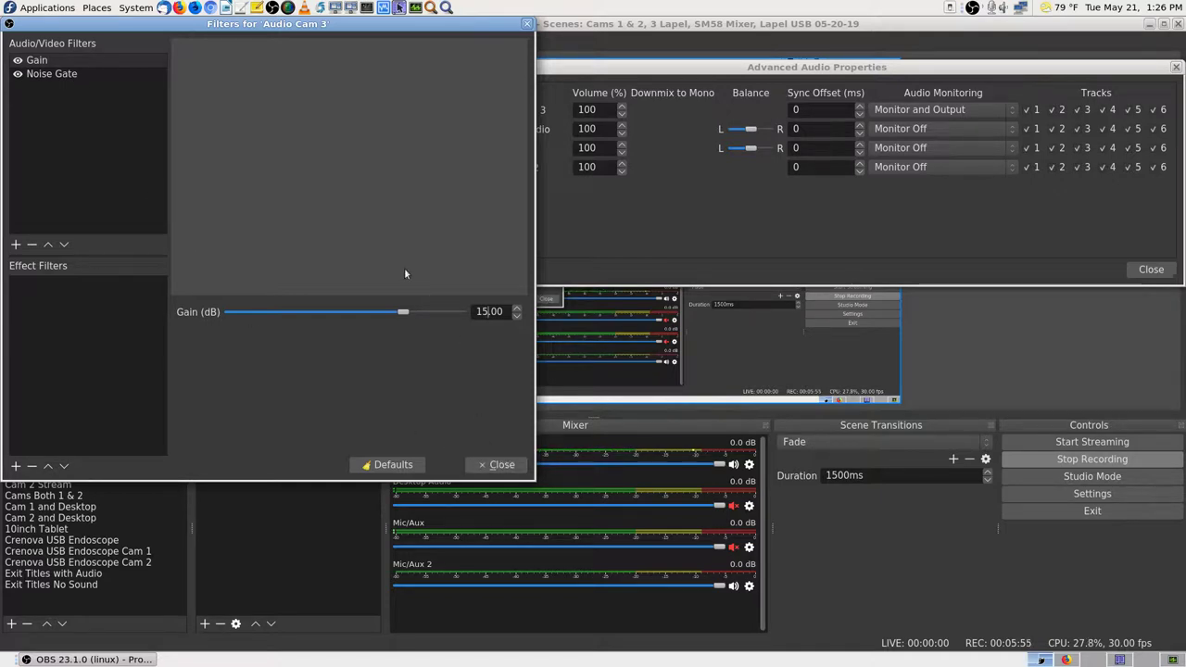
{"action": "key", "text": "XF86AudioRaiseVolume"}
{"action": "left_click", "coordinate": [505, 465]}
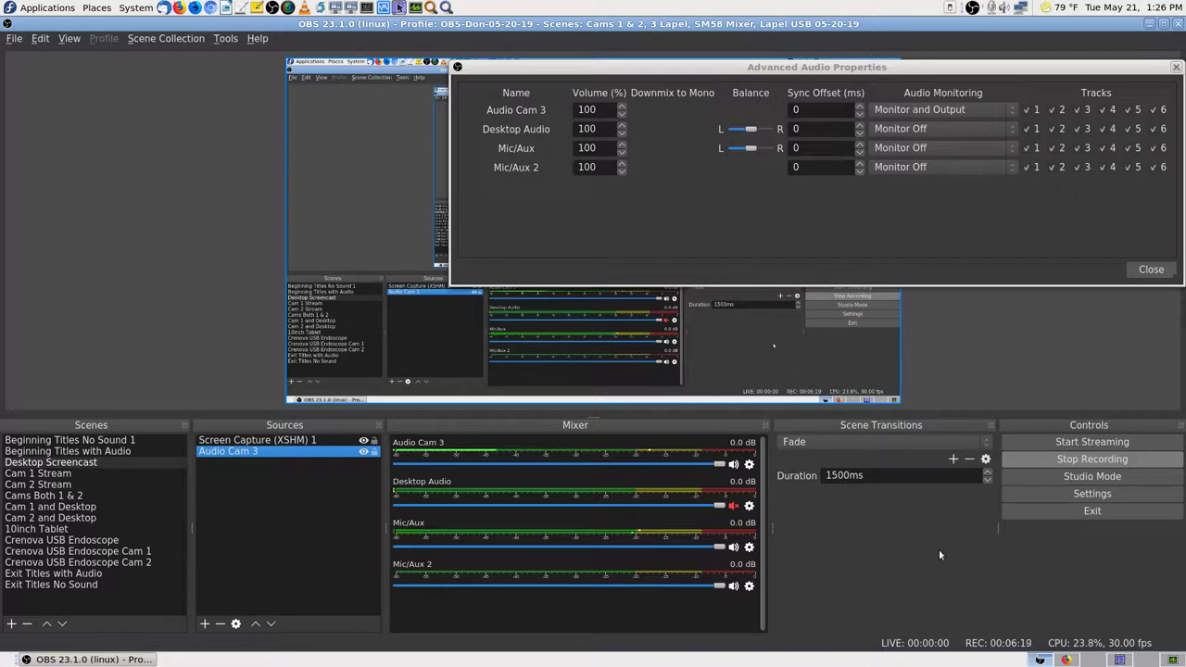
Mute Audio Cam 3 with Mic/Aux left live, and set Mic/Aux's audio monitoring to Monitor and Output
{"action": "key", "text": "m"}
{"action": "key", "text": "m"}
{"action": "key", "text": "m"}
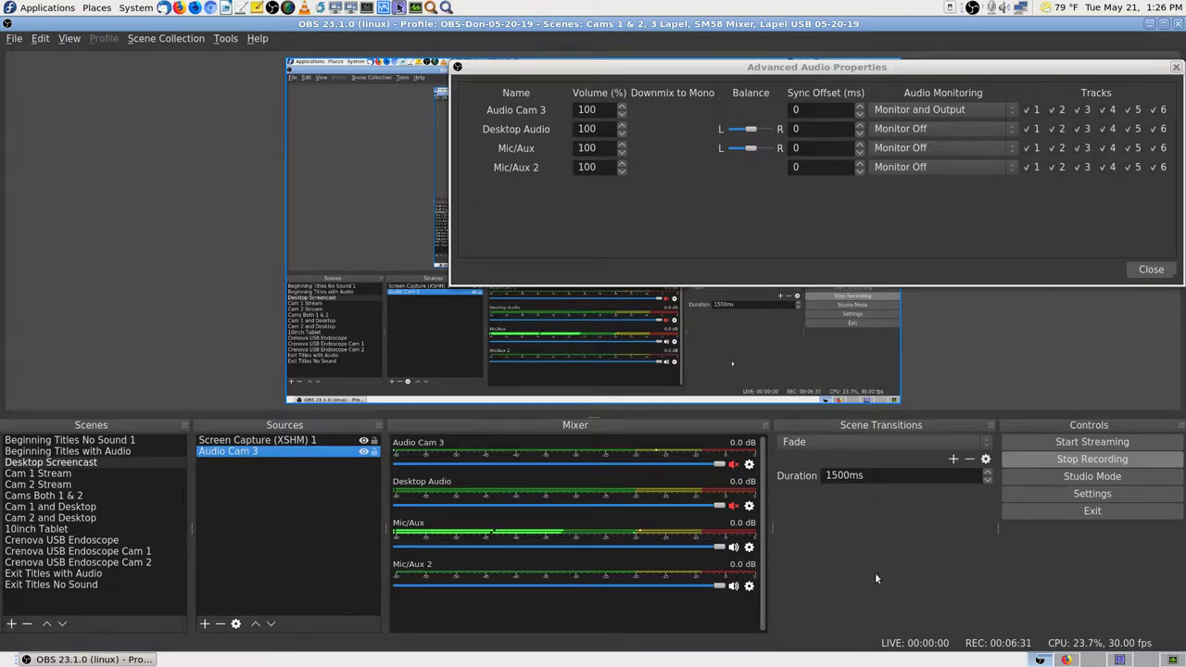
{"action": "left_click", "coordinate": [969, 144]}
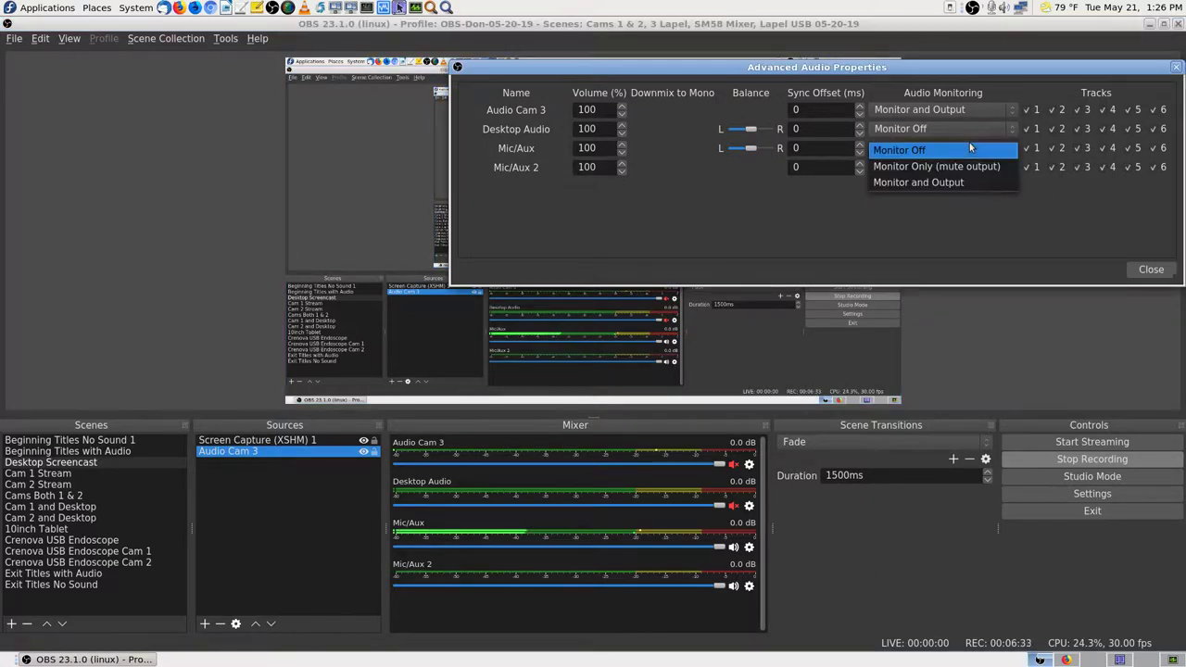
{"action": "left_click", "coordinate": [965, 180]}
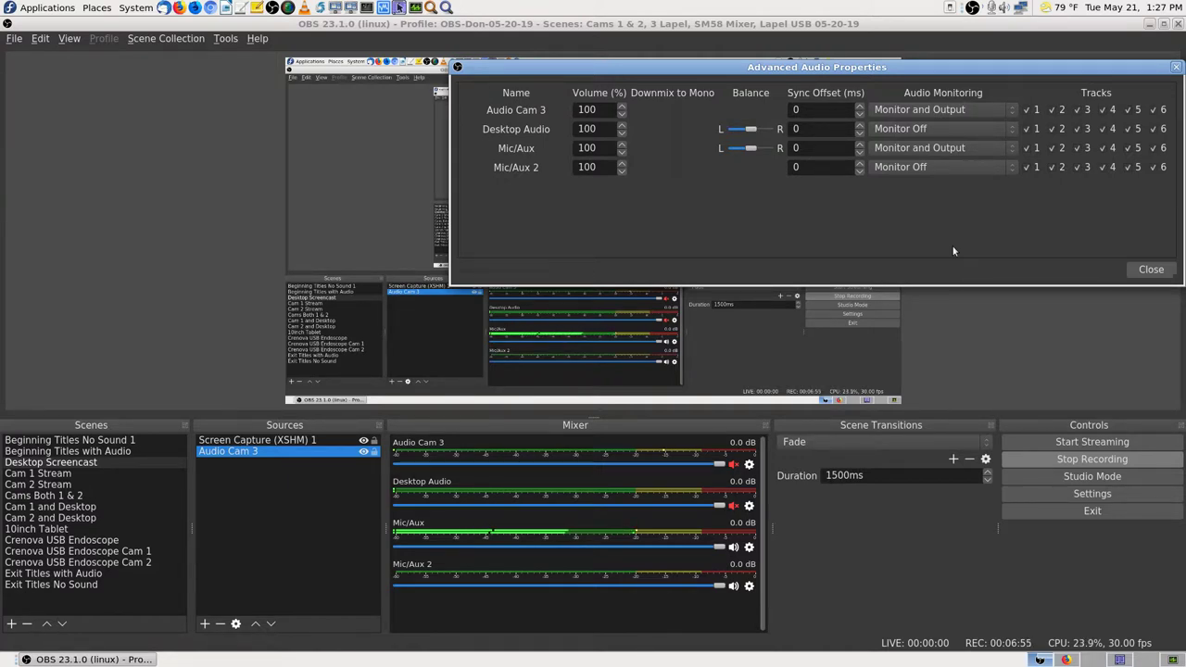
Compare the two microphones by toggling their mutes, ending with Audio Cam 3 unmuted and Mic/Aux muted
{"action": "key", "text": "F1"}
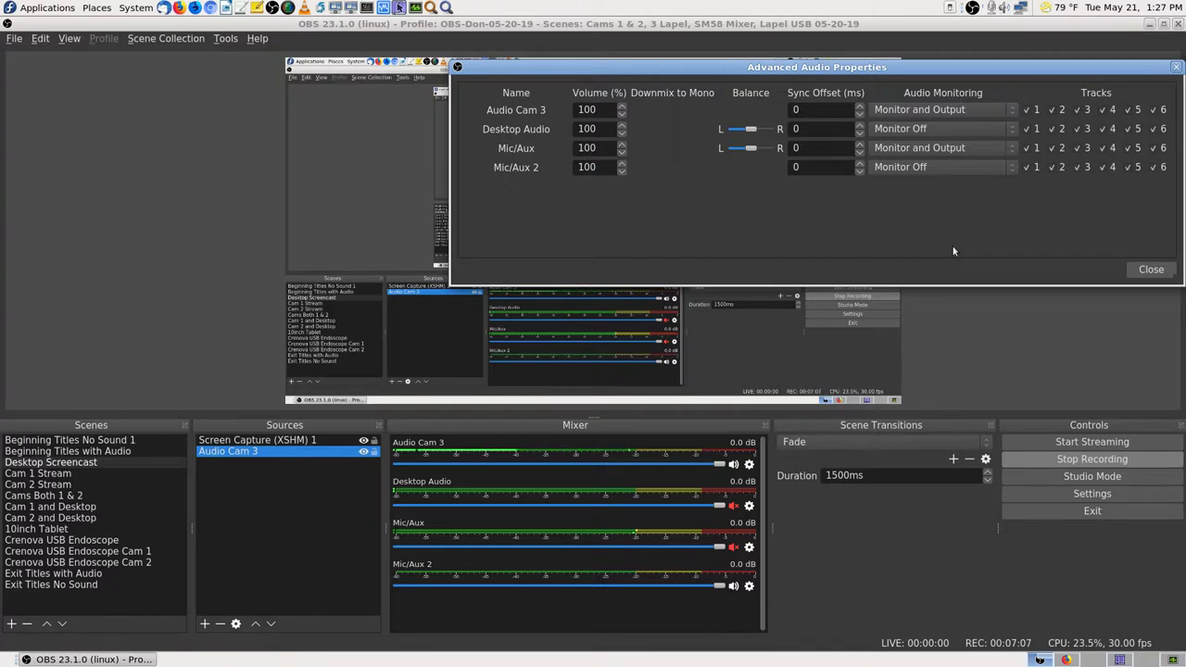
{"action": "key", "text": "F1"}
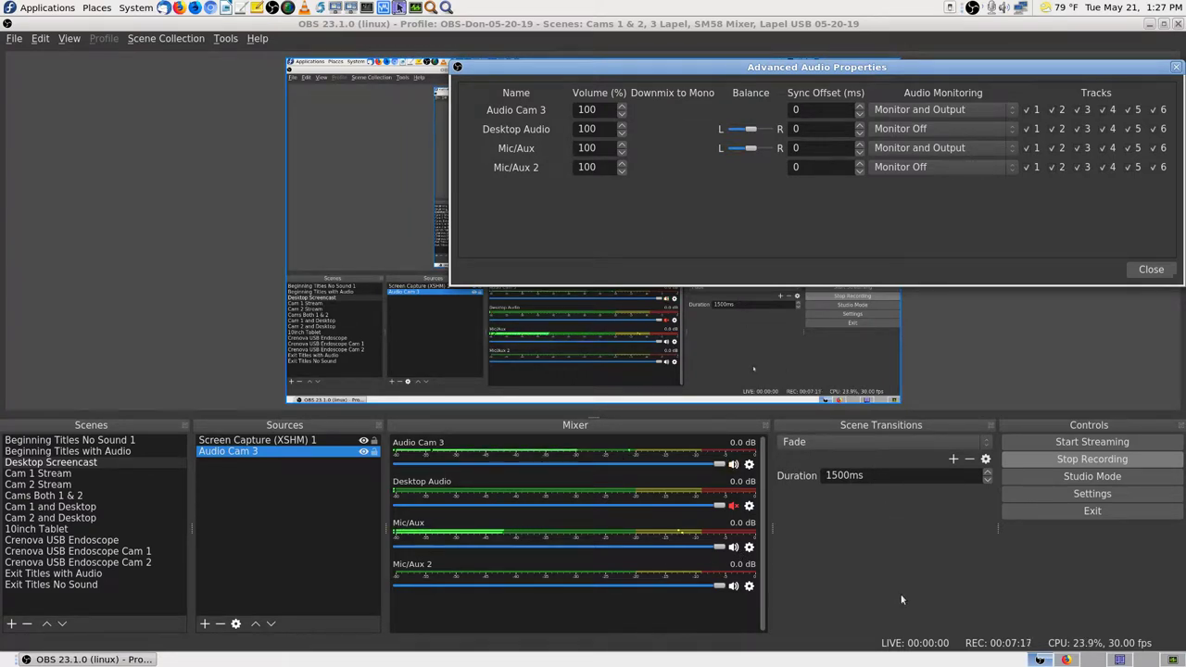
{"action": "key", "text": "F9"}
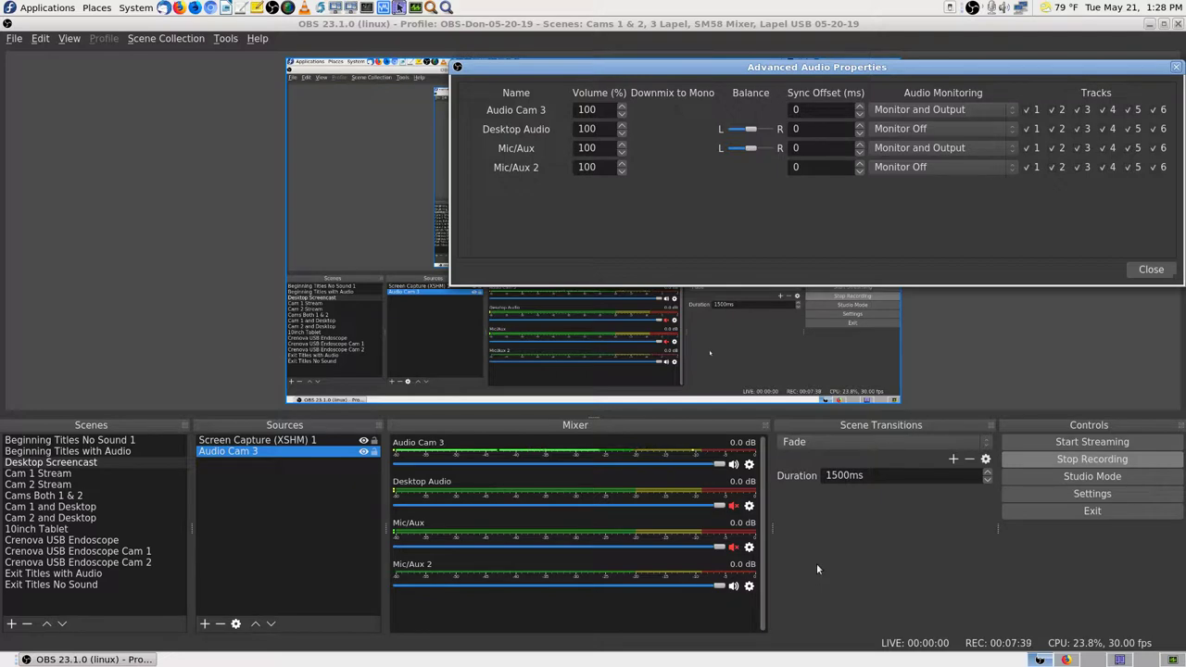
{"action": "key", "text": "XF86AudioLowerVolume"}
{"action": "right_click", "coordinate": [285, 451]}
{"action": "left_click", "coordinate": [319, 443]}
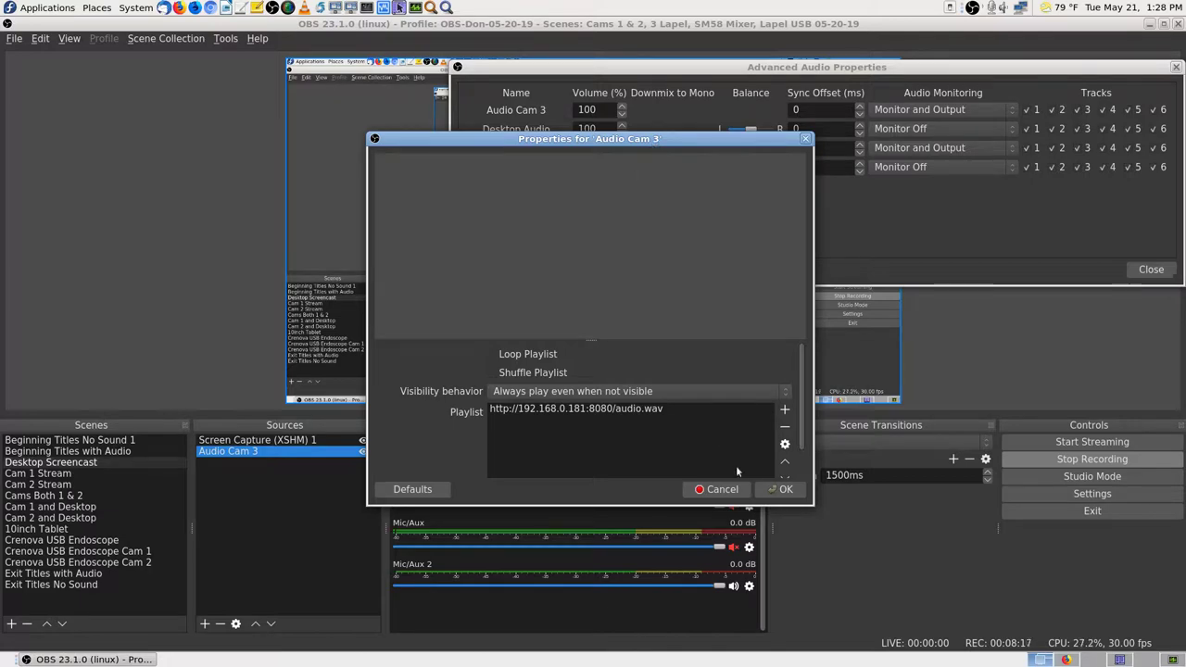
{"action": "left_click", "coordinate": [719, 489]}
Open the filters of the Audio Cam 3 source and place their window clear of the scenes and sources lists
{"action": "right_click", "coordinate": [274, 457]}
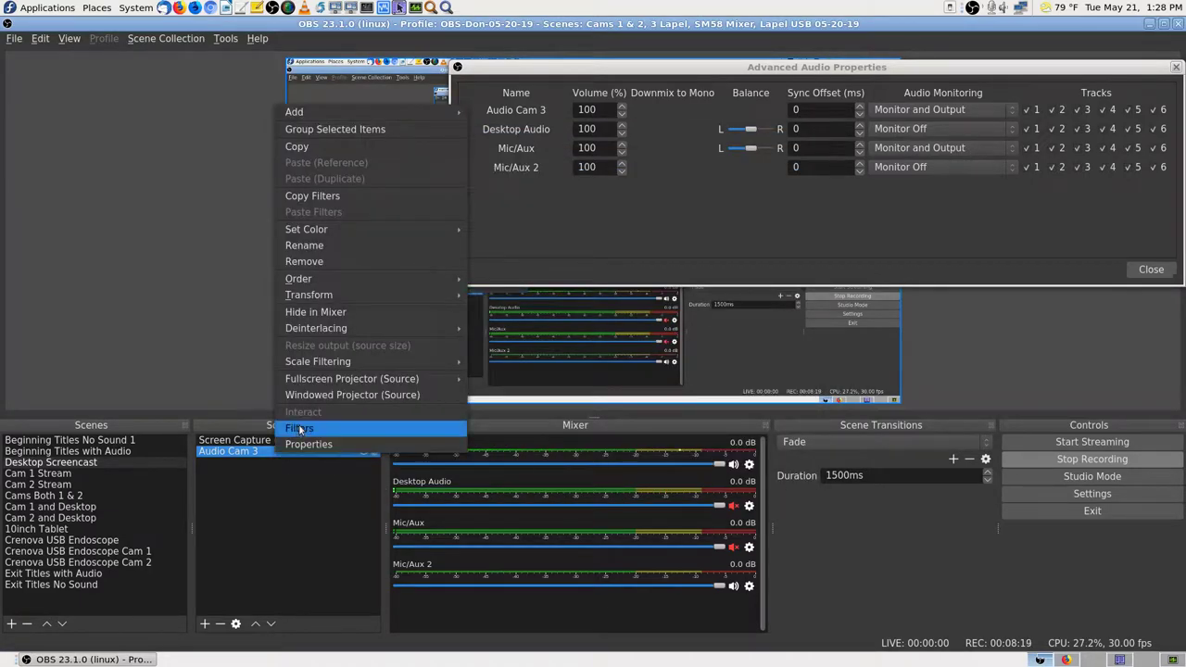
{"action": "left_click", "coordinate": [296, 424]}
{"action": "left_click_drag", "start_coordinate": [508, 94], "coordinate": [186, 24]}
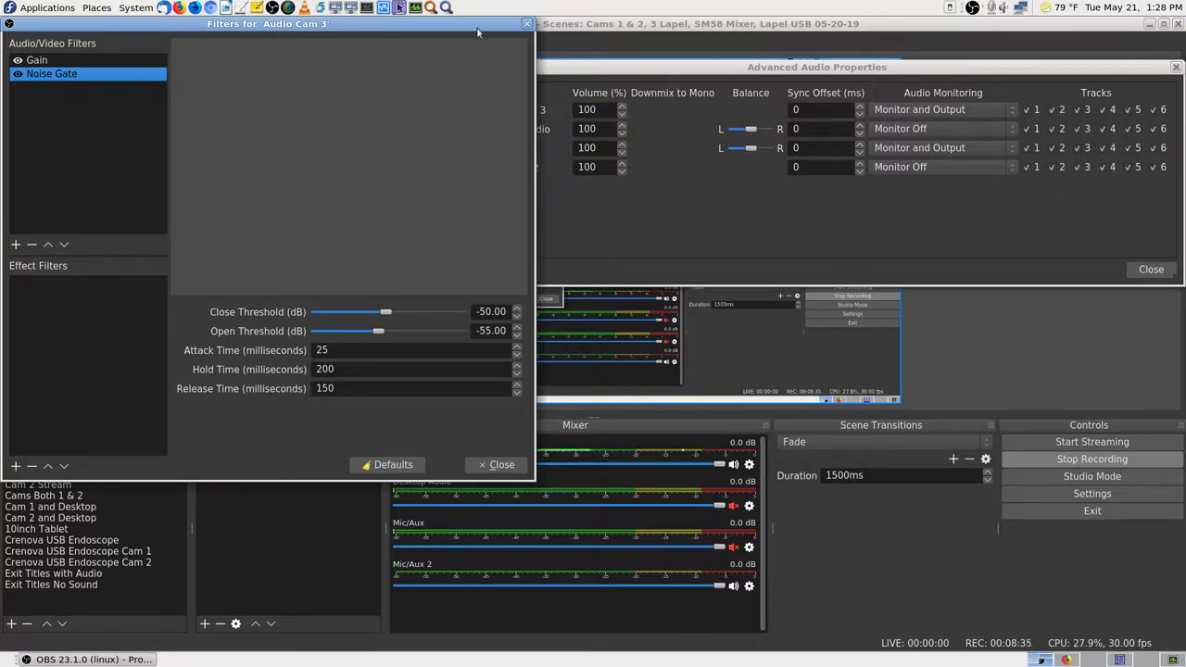
{"action": "left_click_drag", "start_coordinate": [479, 28], "coordinate": [1125, 46]}
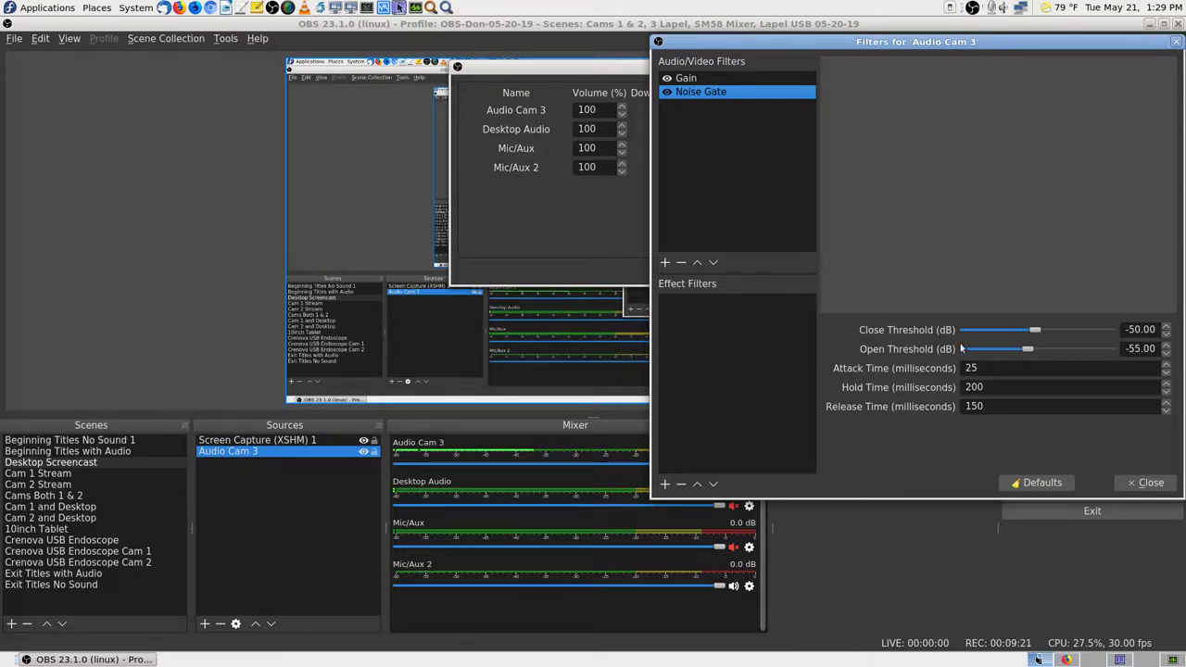
Set the Noise Gate filter of Audio Cam 3 to a close threshold of -55 dB and an open threshold of -50 dB
{"action": "left_click", "coordinate": [1177, 340]}
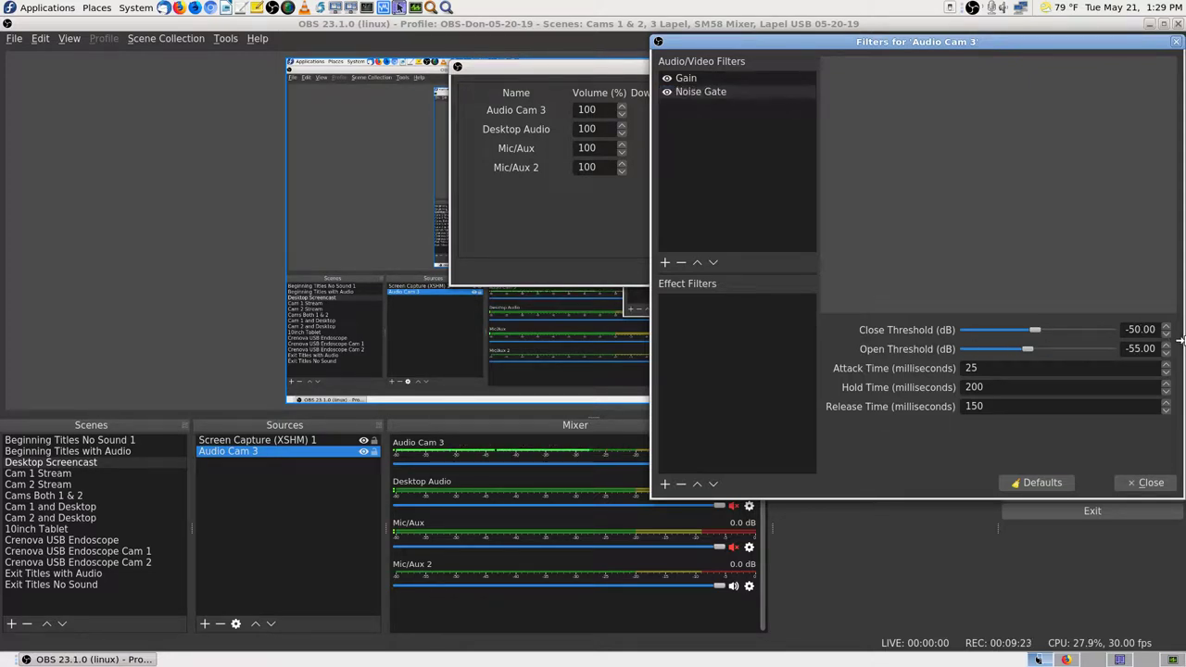
{"action": "key", "text": "BackSpace"}
{"action": "type", "text": "5"}
{"action": "left_click", "coordinate": [1137, 347]}
{"action": "key", "text": "BackSpace"}
{"action": "type", "text": "5"}
{"action": "key", "text": "BackSpace"}
{"action": "type", "text": "0"}
Review the Gain and Noise Gate settings of Audio Cam 3 and close its filters
{"action": "left_click", "coordinate": [721, 79]}
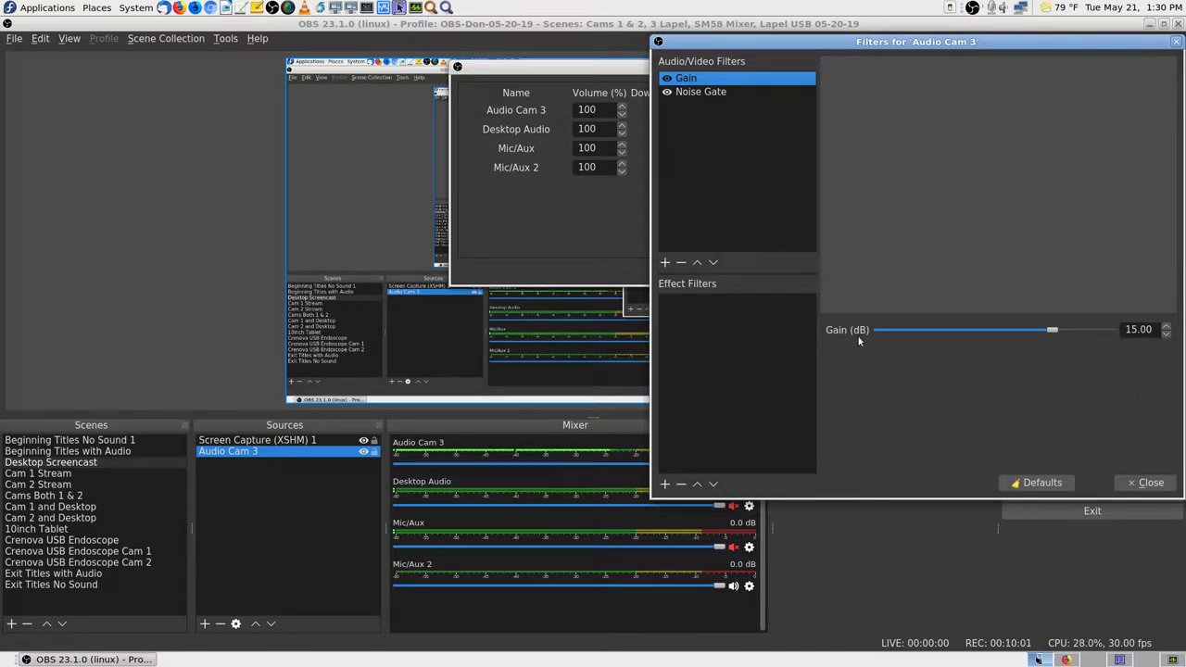
{"action": "left_click", "coordinate": [714, 92]}
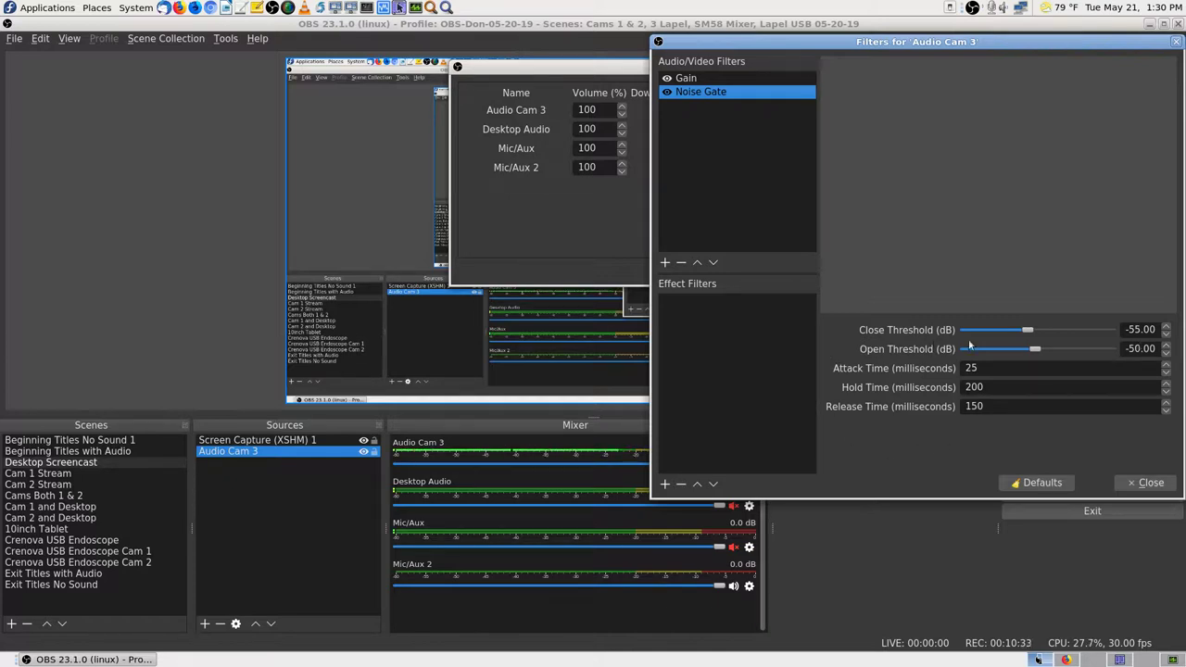
{"action": "left_click", "coordinate": [1164, 488]}
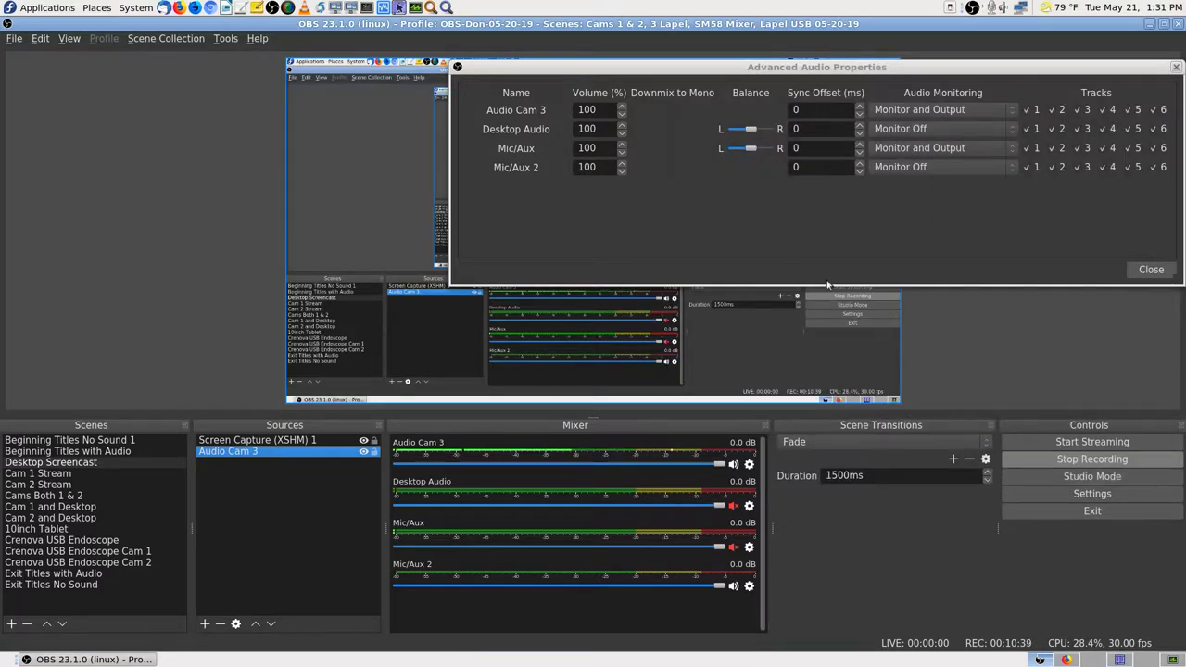
Set the audio monitoring of Mic/Aux and Audio Cam 3 to Monitor Off, and switch to the Cam 1 Stream scene
{"action": "key", "text": "XF86AudioLowerVolume"}
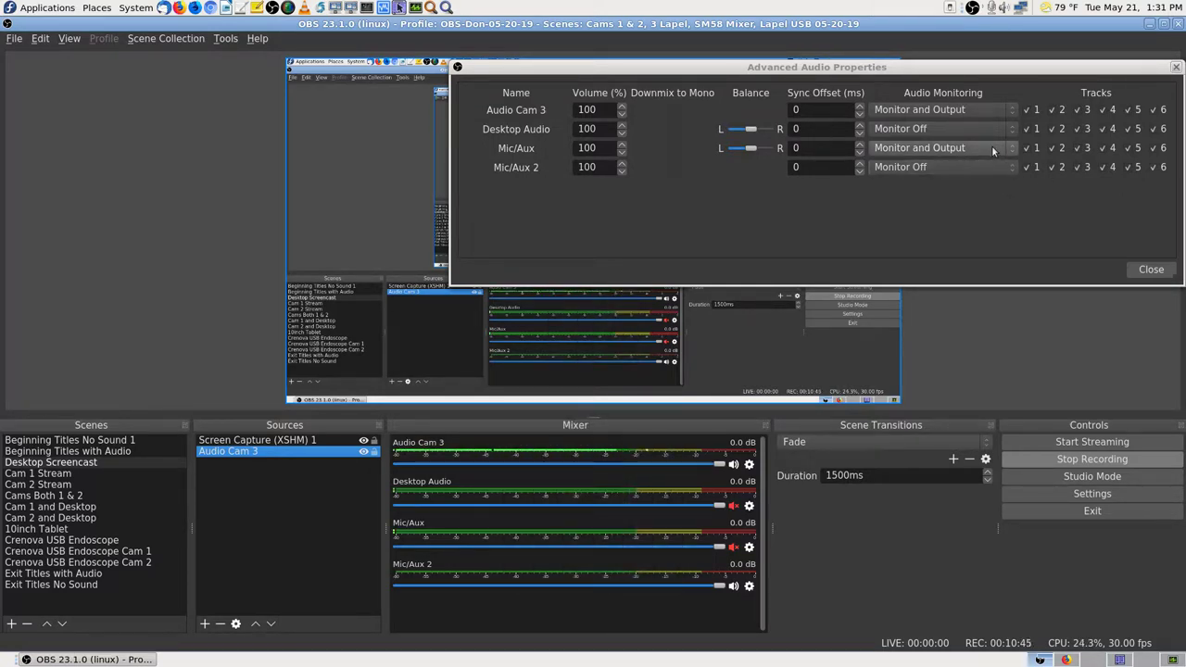
{"action": "left_click", "coordinate": [991, 150]}
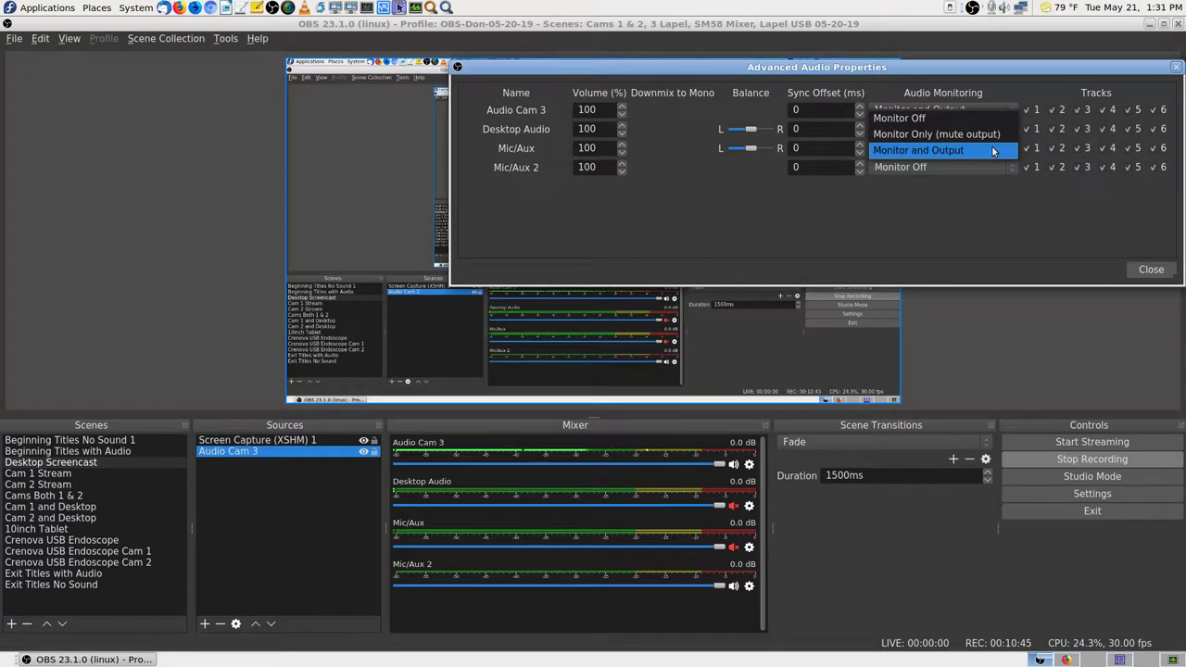
{"action": "left_click", "coordinate": [939, 118]}
{"action": "left_click", "coordinate": [951, 112]}
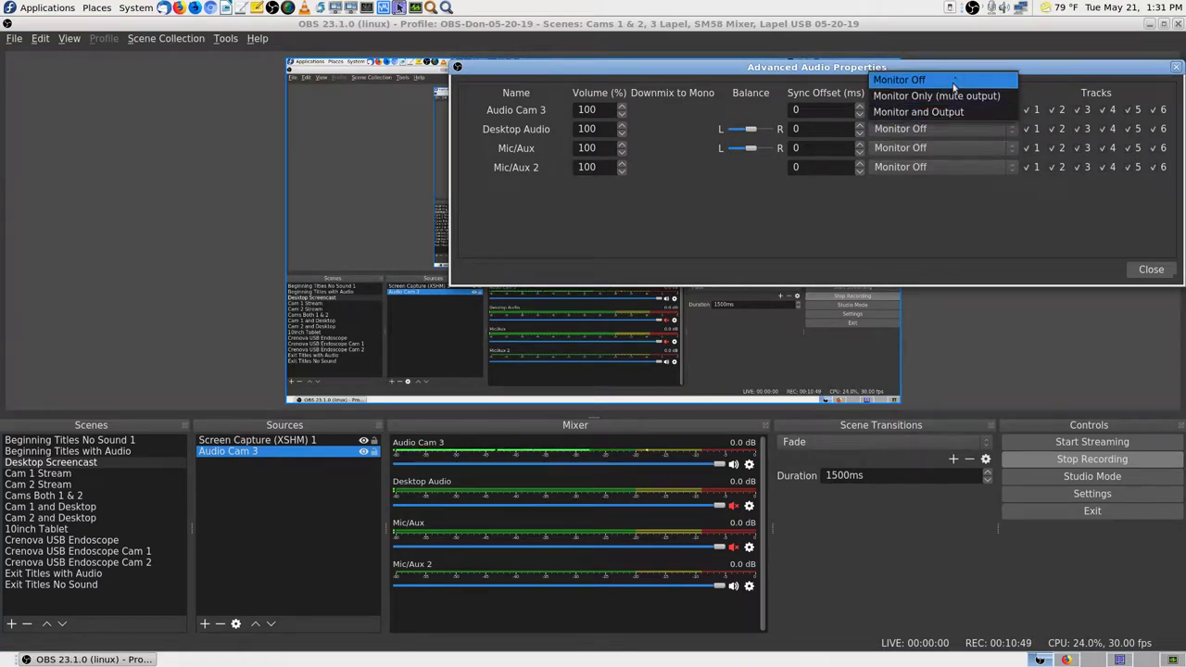
{"action": "left_click", "coordinate": [954, 81]}
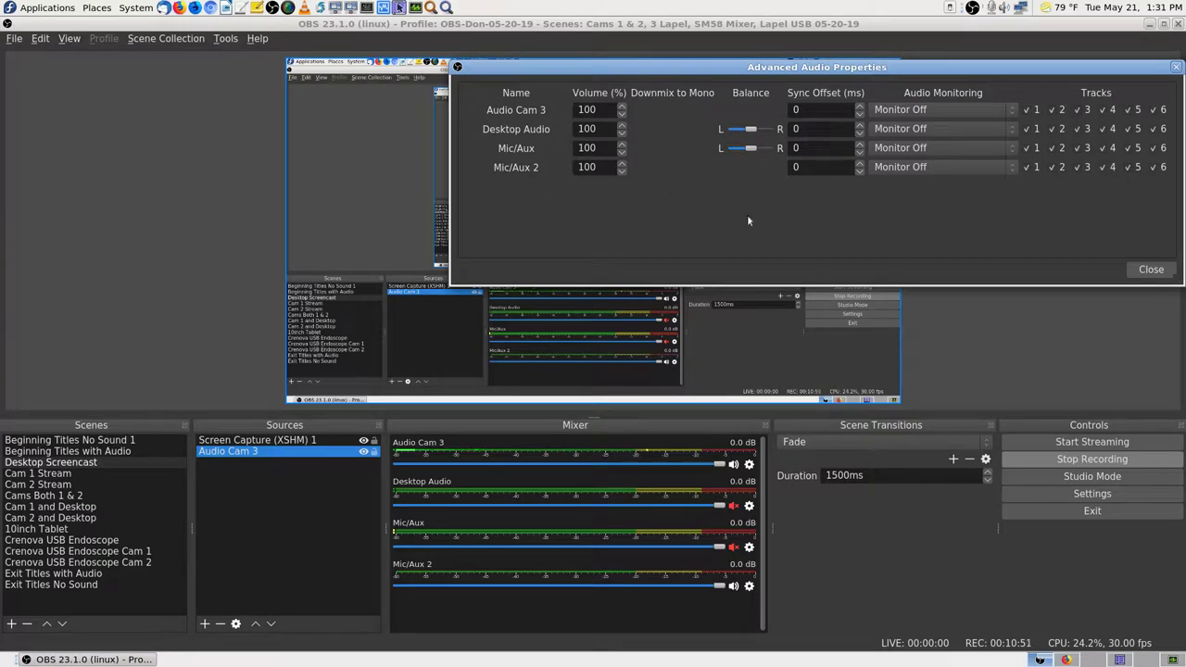
{"action": "left_click", "coordinate": [1151, 269]}
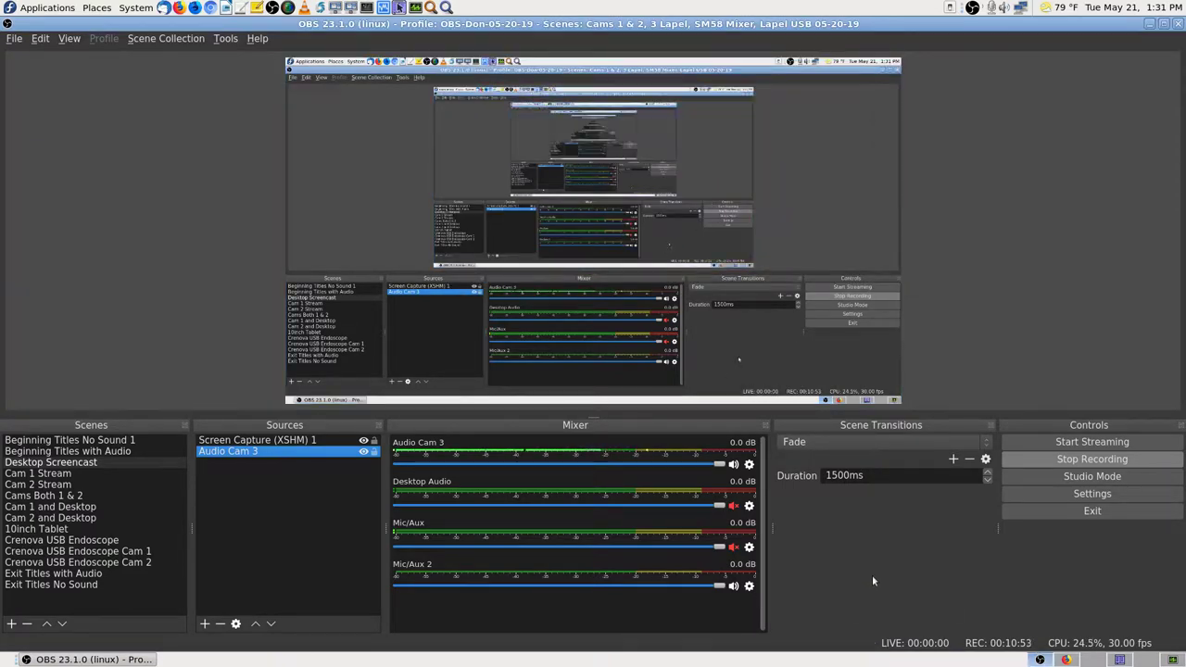
{"action": "left_click", "coordinate": [72, 475]}
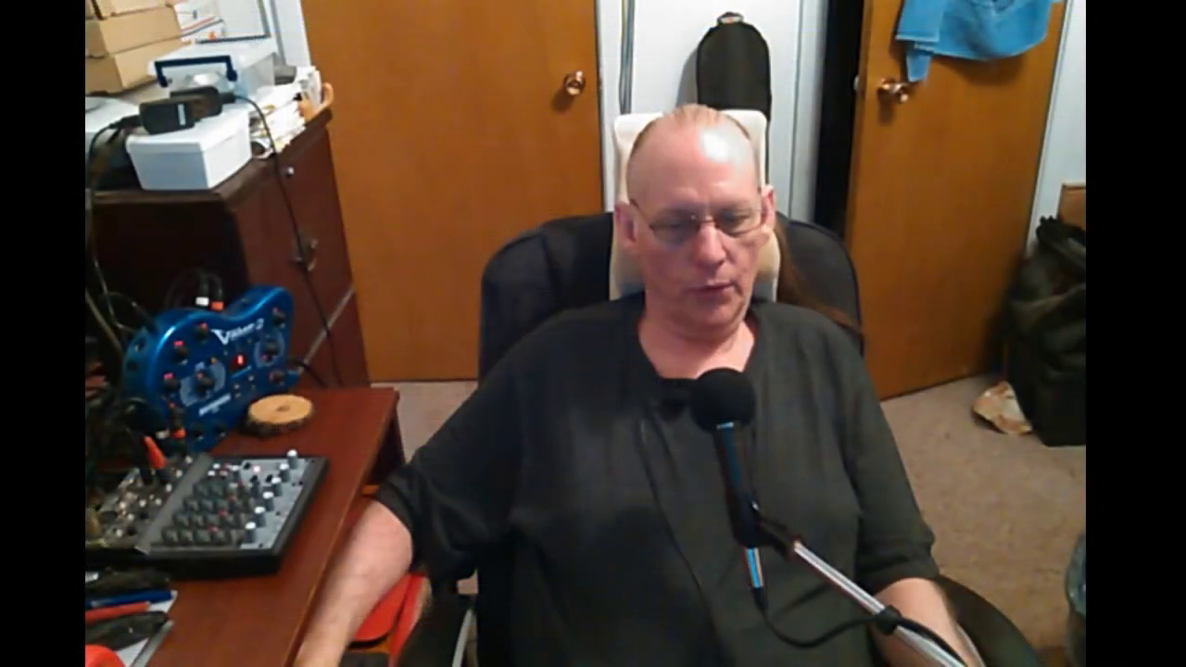